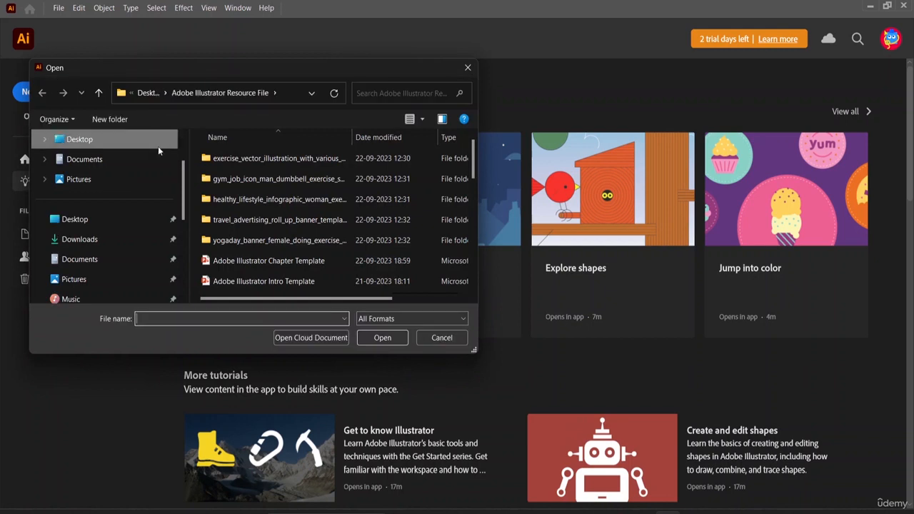
scroll(222, 198, down, 3)
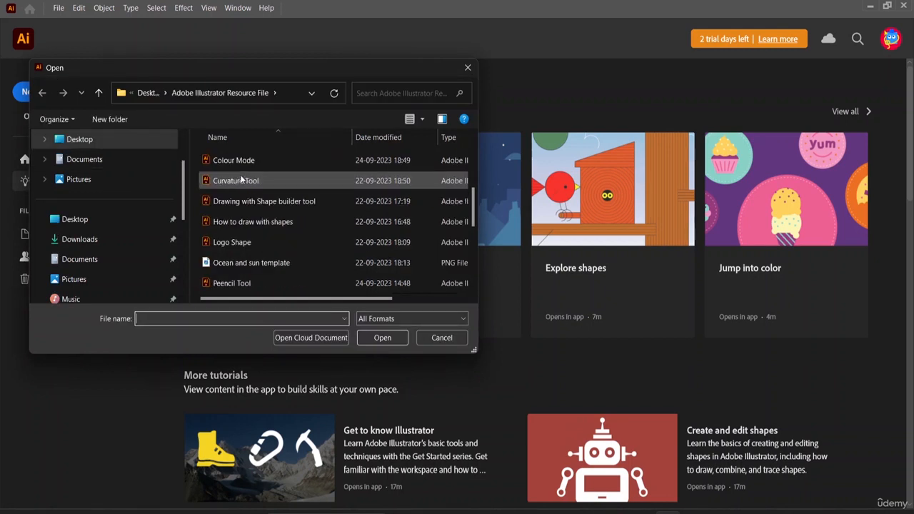
scroll(241, 180, down, 1)
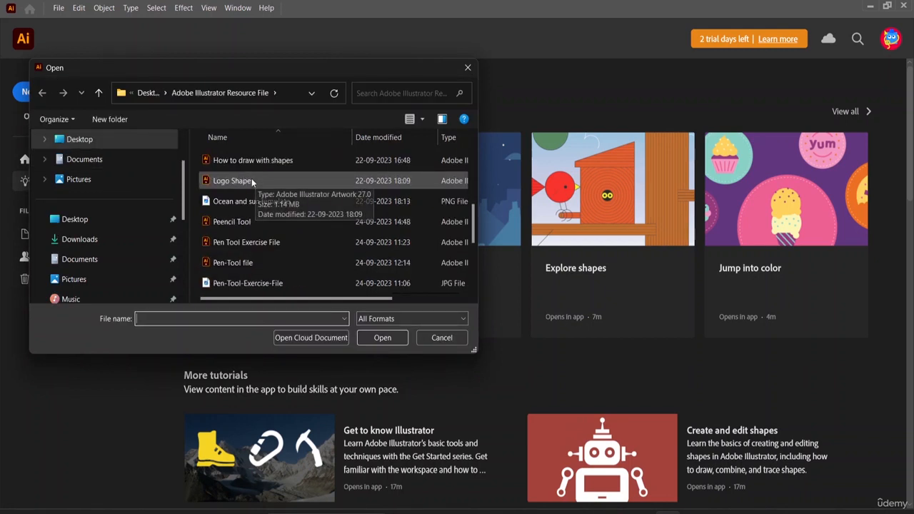
scroll(251, 182, up, 2)
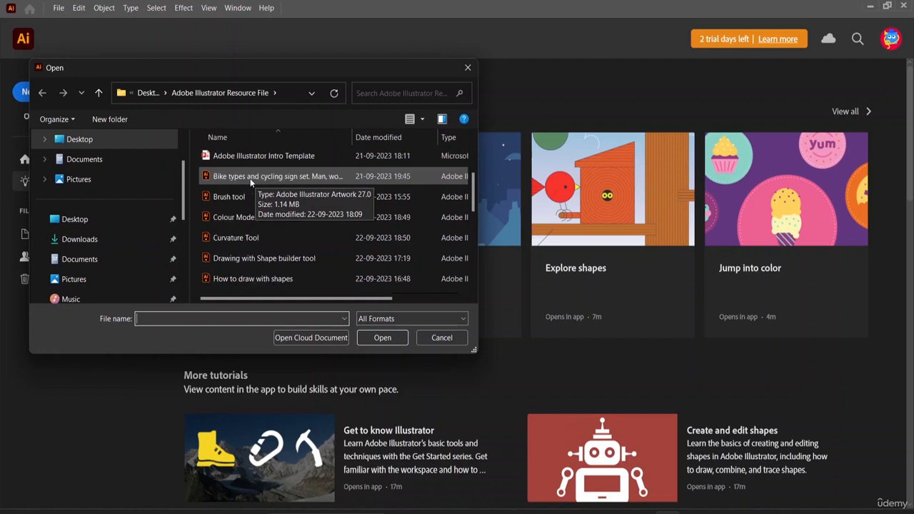
scroll(249, 200, down, 1)
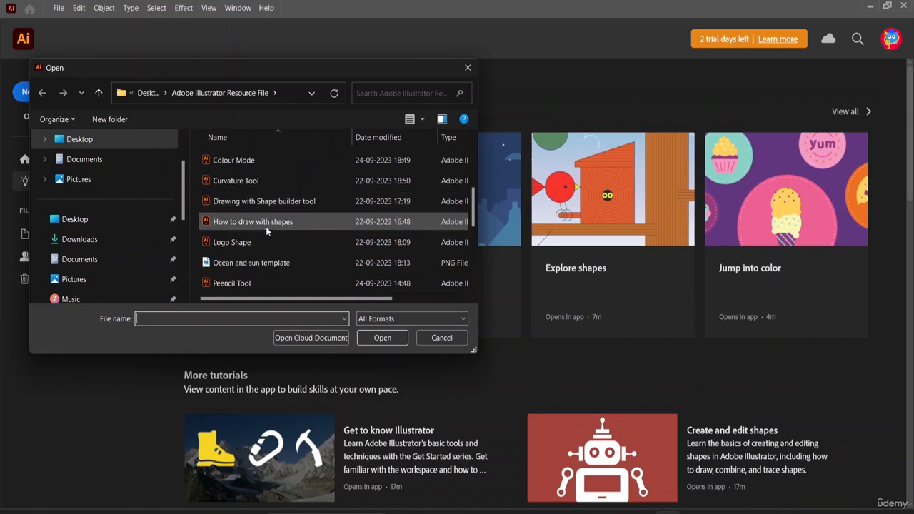
scroll(266, 226, down, 3)
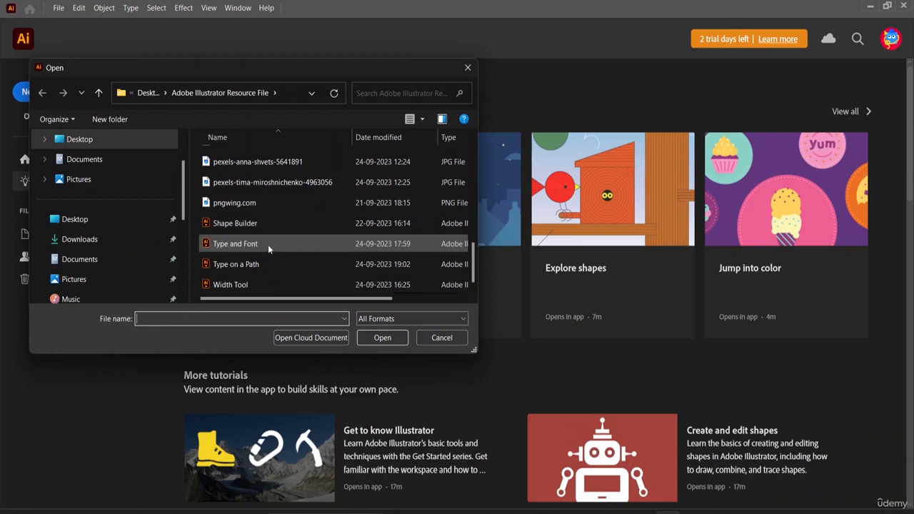
click(268, 245)
click(378, 337)
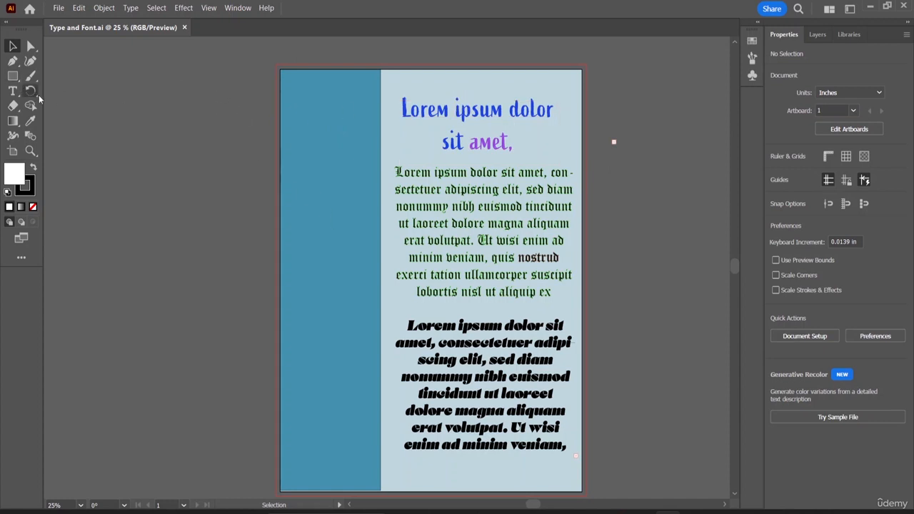
click(184, 28)
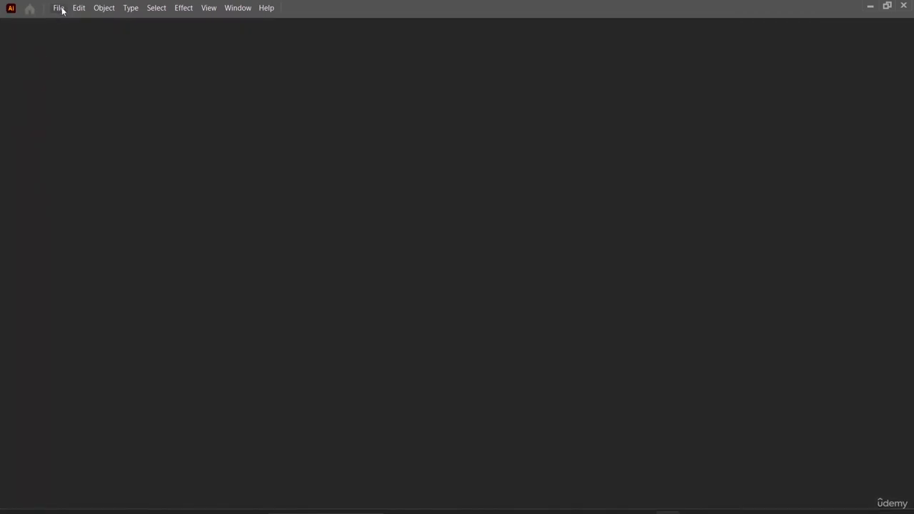
- Open the Type on a Path file from the Adobe Illustrator Resource File folder
click(59, 10)
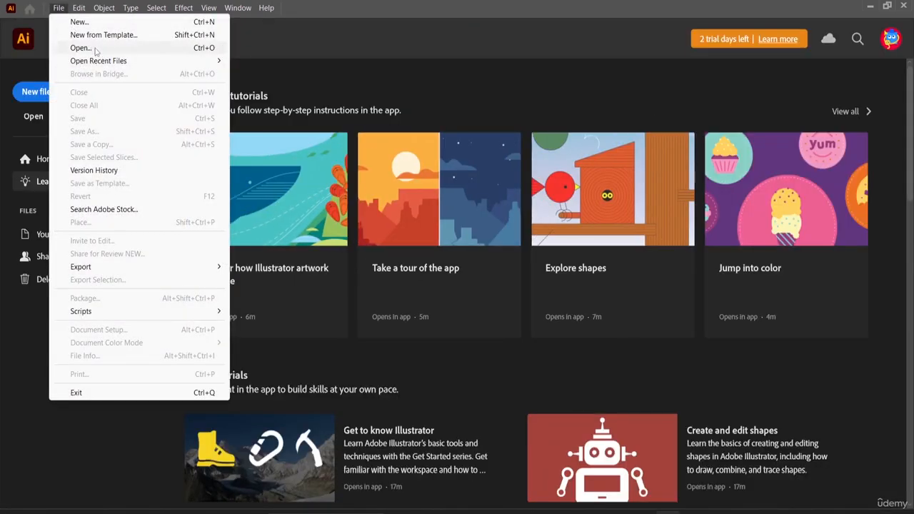
click(93, 47)
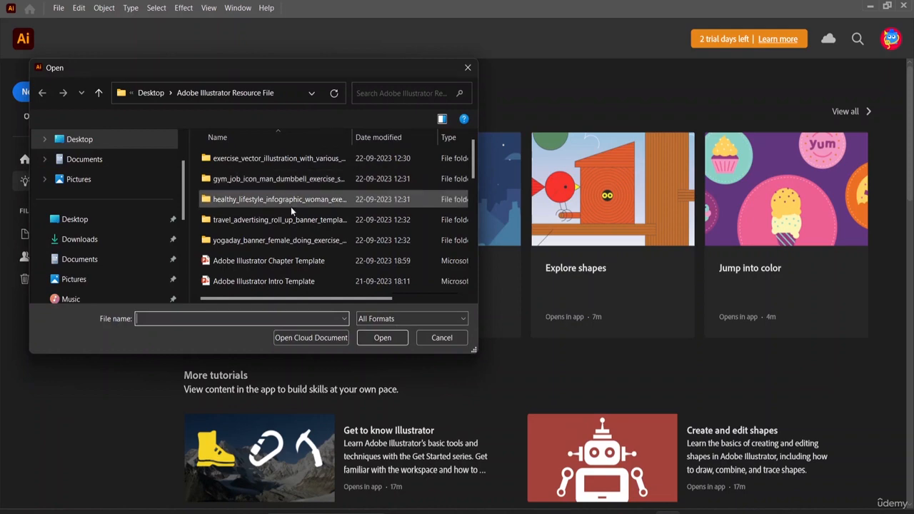
scroll(291, 207, down, 3)
scroll(290, 212, down, 3)
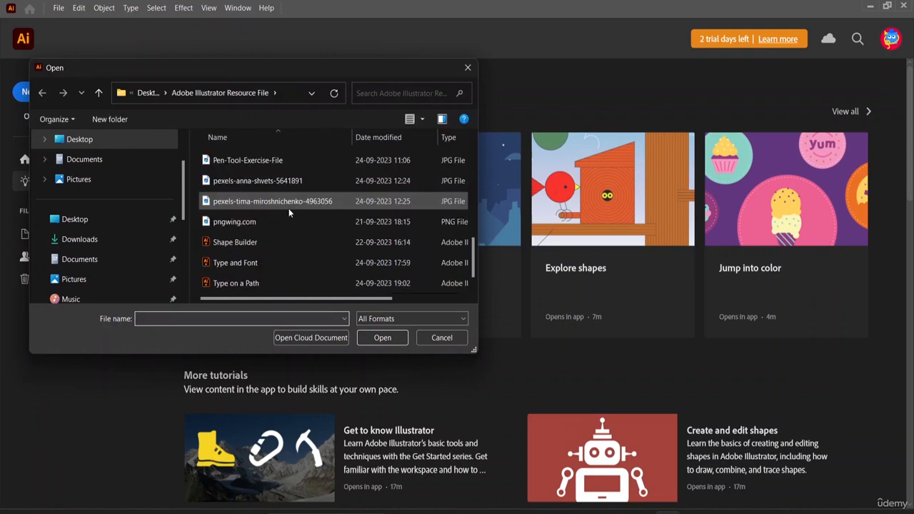
click(267, 285)
click(382, 337)
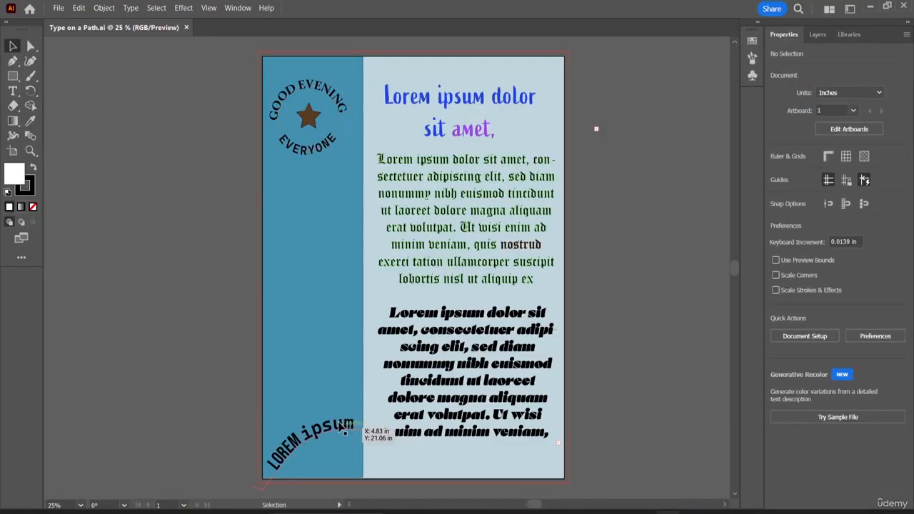
- Place the image pexels-anna-shvets-5641891 onto the artboard
click(60, 9)
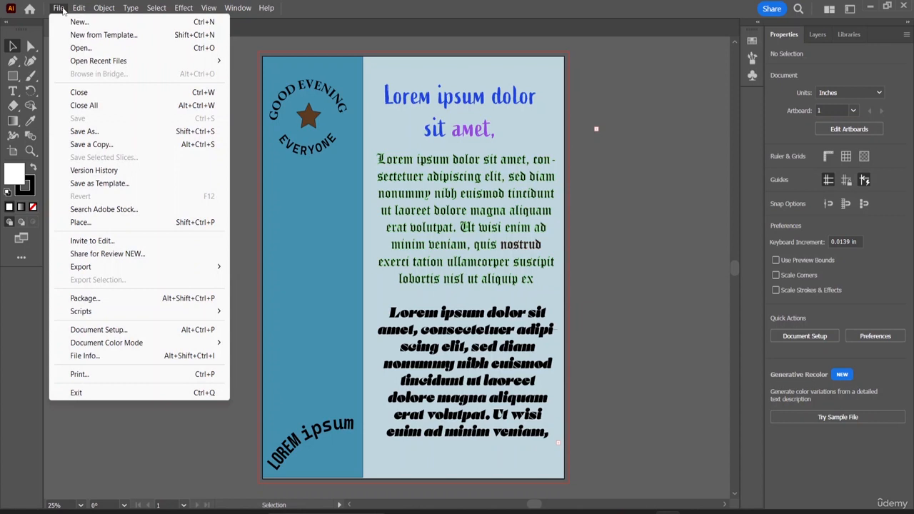
click(112, 225)
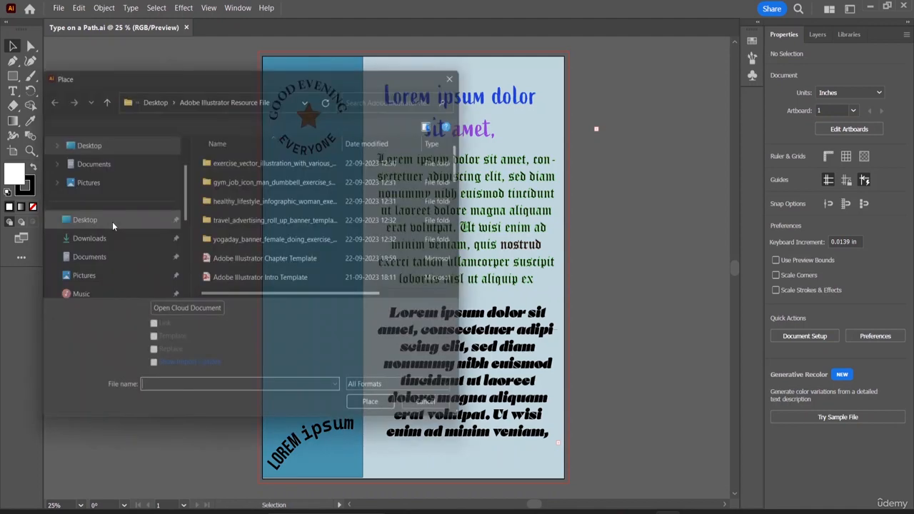
scroll(259, 221, down, 5)
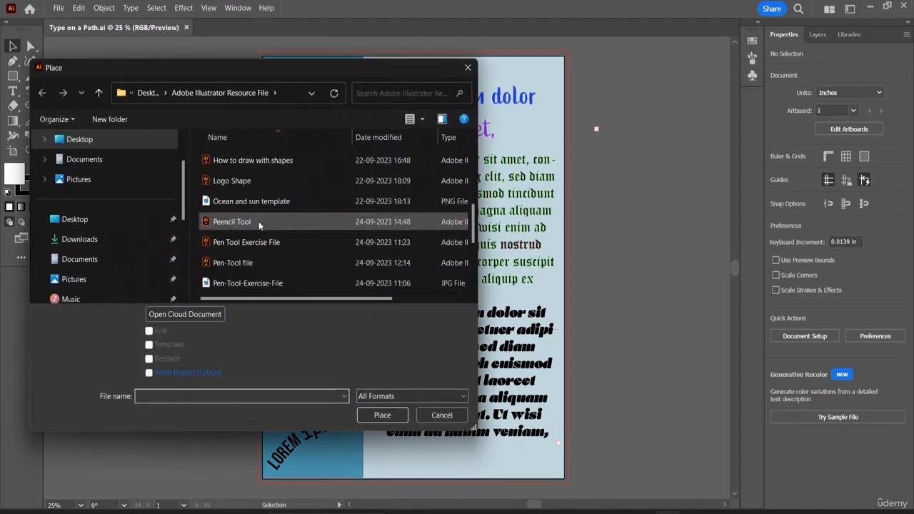
scroll(258, 226, down, 3)
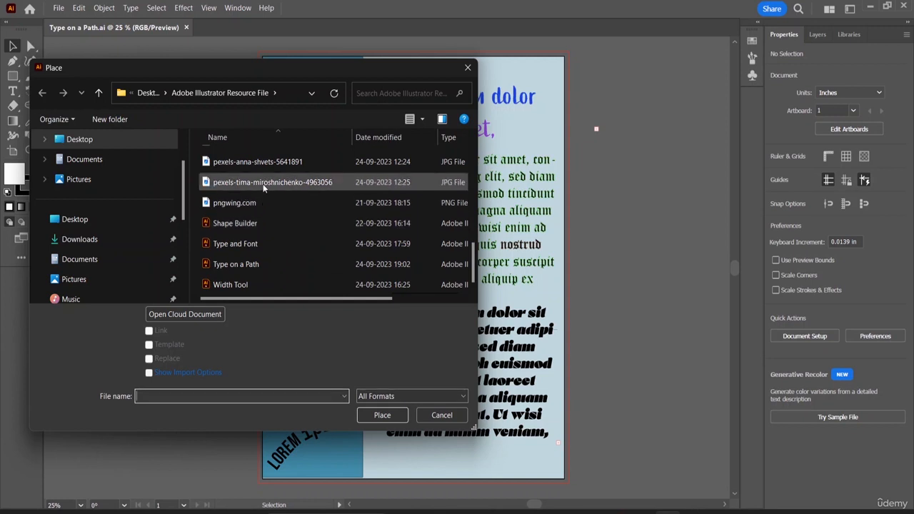
click(256, 164)
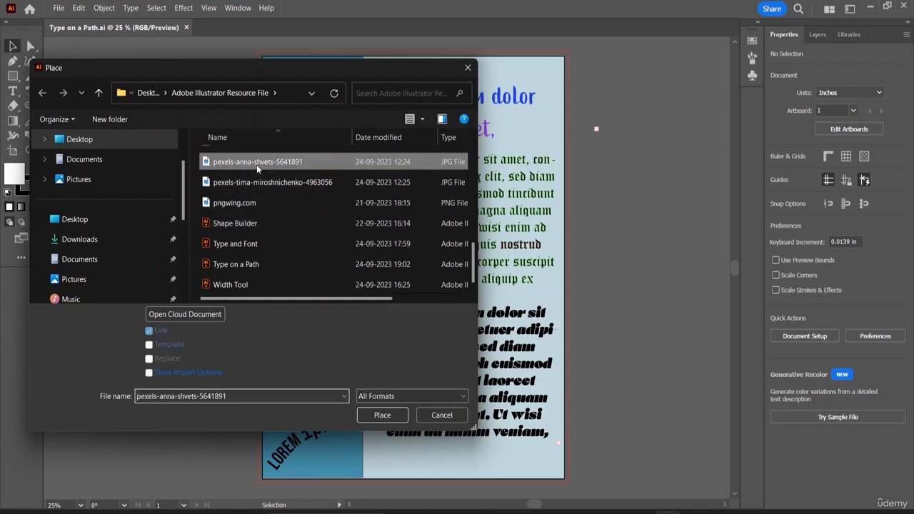
click(382, 415)
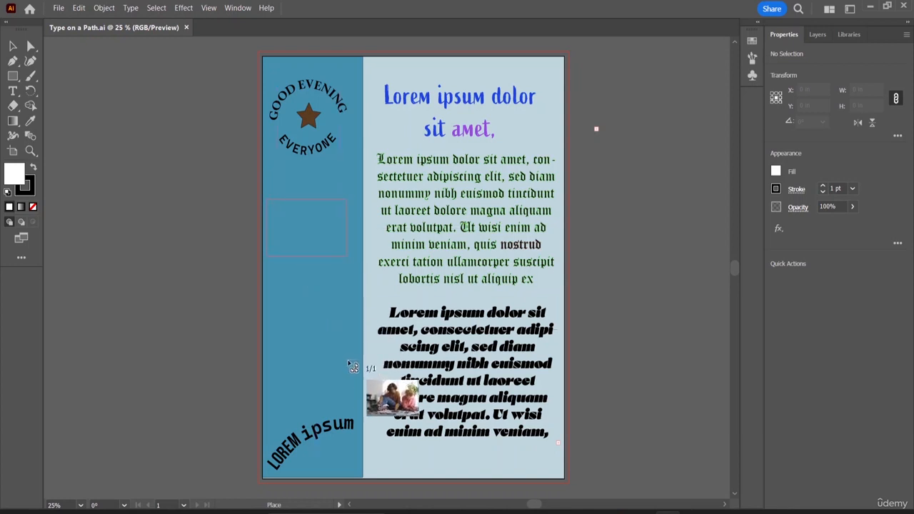
drag(362, 389, 361, 390)
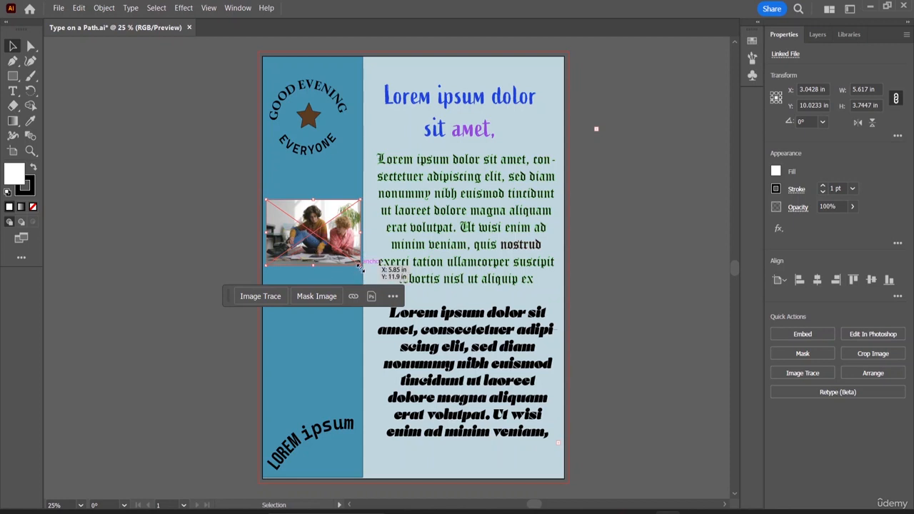
- Enlarge the placed image so it extends across the blue column into the text area
drag(359, 266, 537, 420)
drag(498, 390, 438, 318)
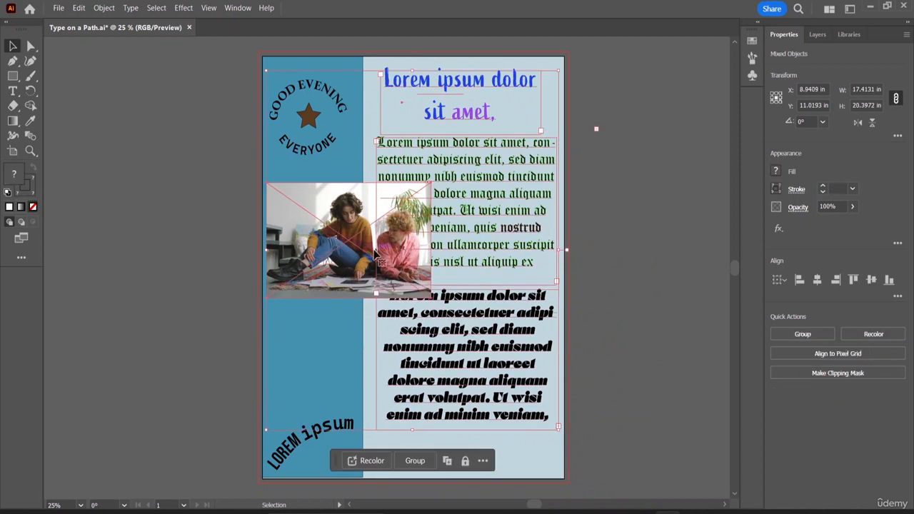
- Isolate the image and scale it up further to cover most of the artboard width
double_click(358, 262)
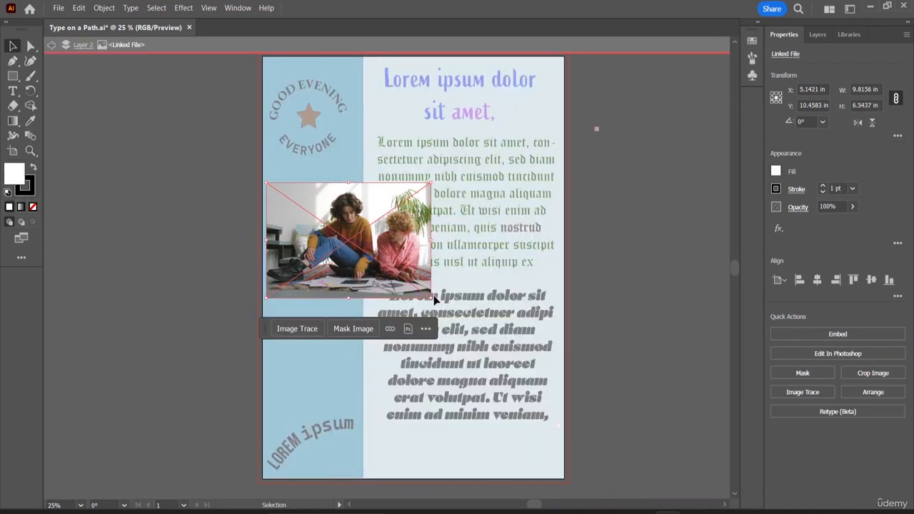
drag(432, 297, 554, 413)
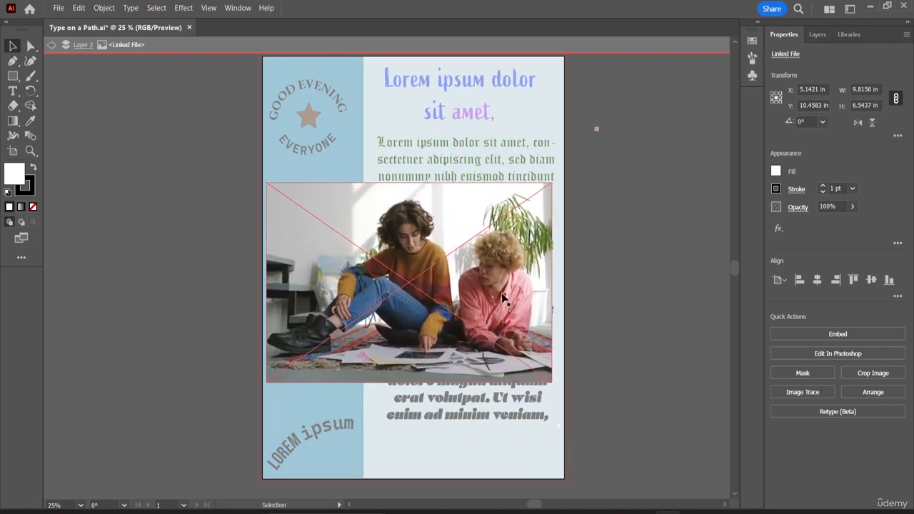
click(554, 413)
click(270, 272)
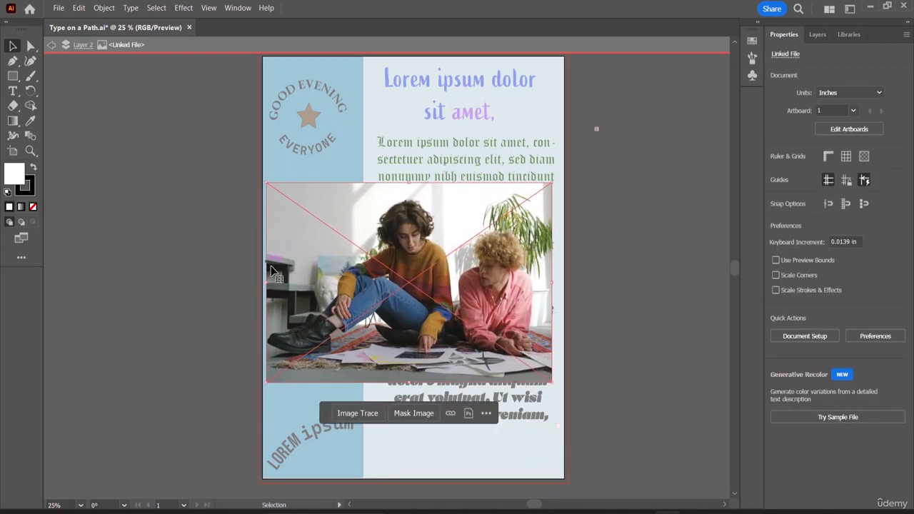
- Resize the image to about 20.5 × 11.3 in, move it past the artboard's upper-left corner, and exit isolation mode
drag(268, 289, 208, 305)
drag(402, 218, 169, 96)
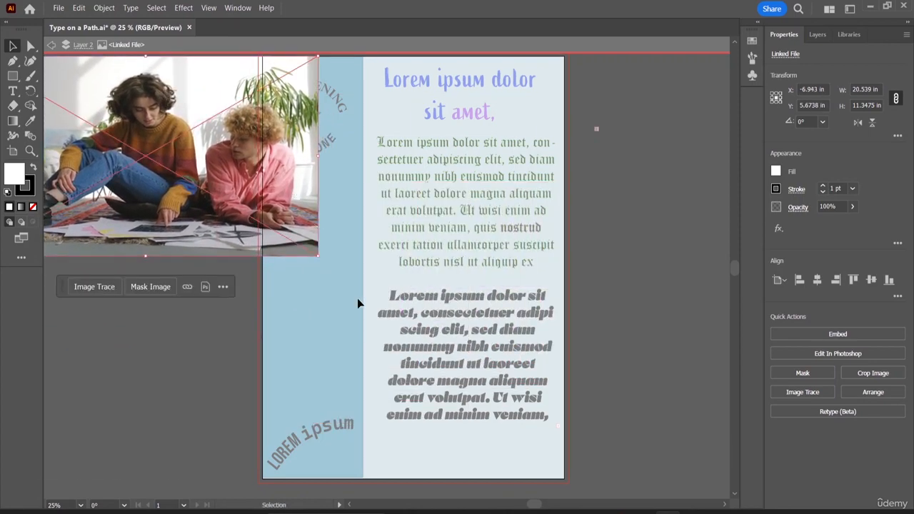
click(723, 285)
double_click(632, 301)
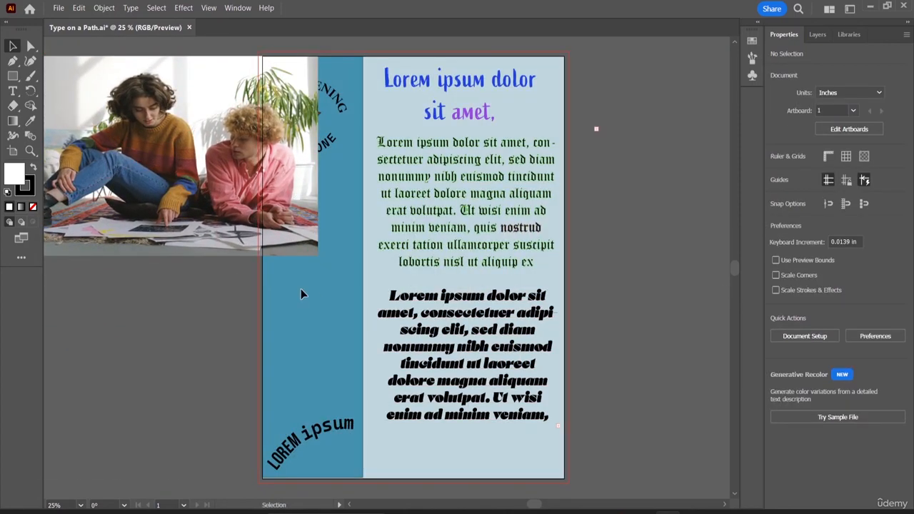
- Move the image completely off the artboard to its left side and deselect it
mouse_move(188, 228)
mouse_down()
mouse_move(174, 283)
mouse_move(134, 303)
mouse_move(113, 299)
mouse_move(121, 303)
mouse_up()
scroll(204, 237, down, 2)
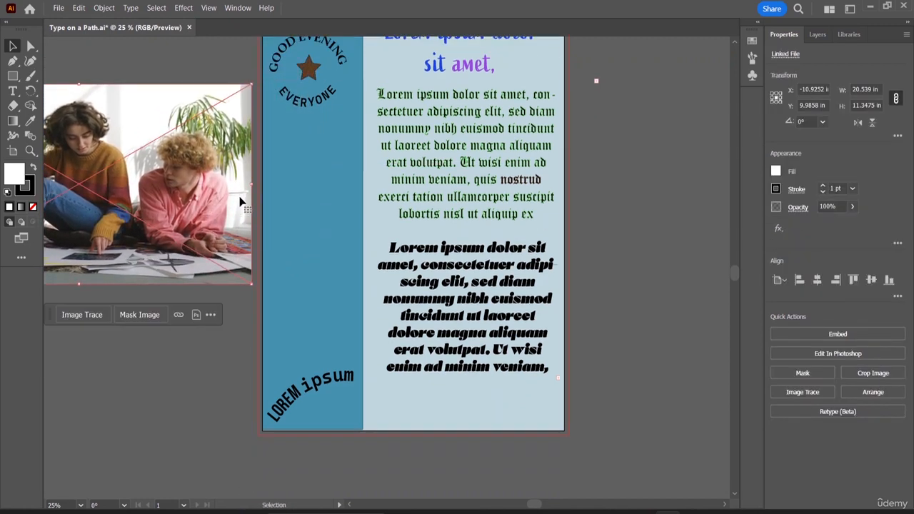
key(ctrl+minus)
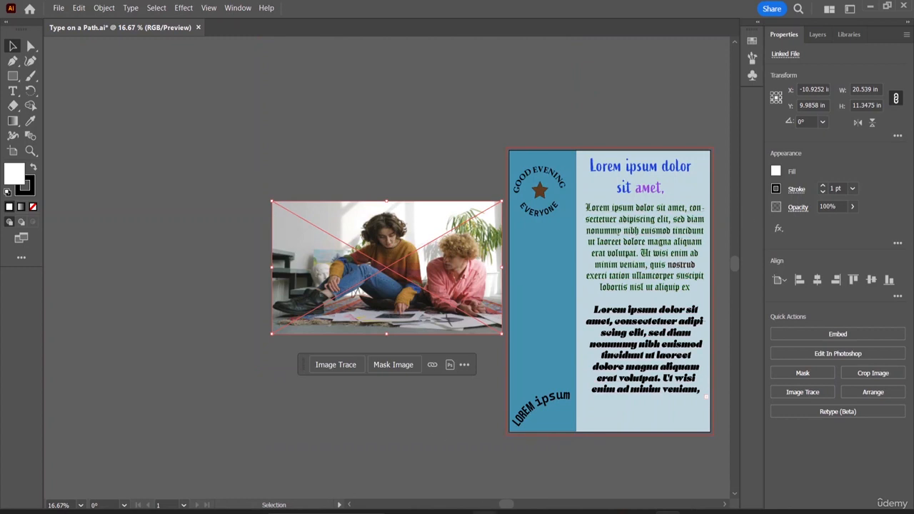
mouse_move(506, 504)
drag(507, 505, 524, 505)
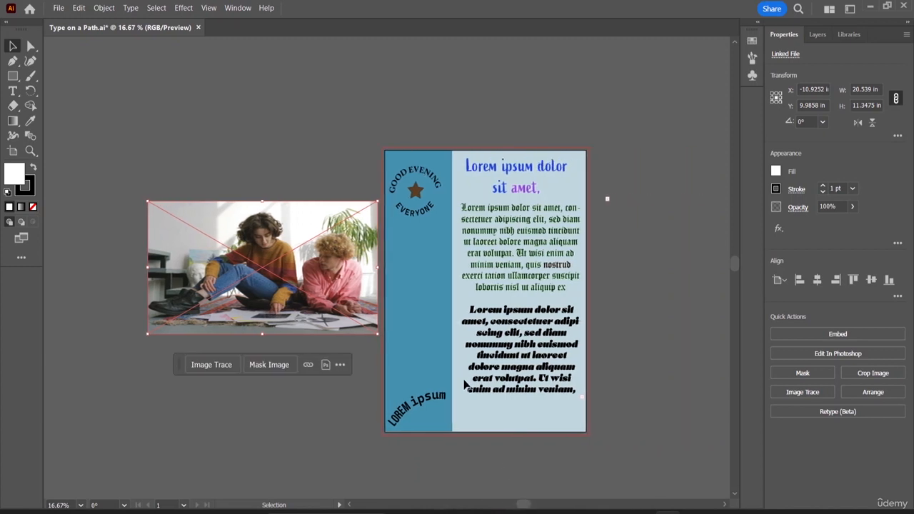
click(351, 150)
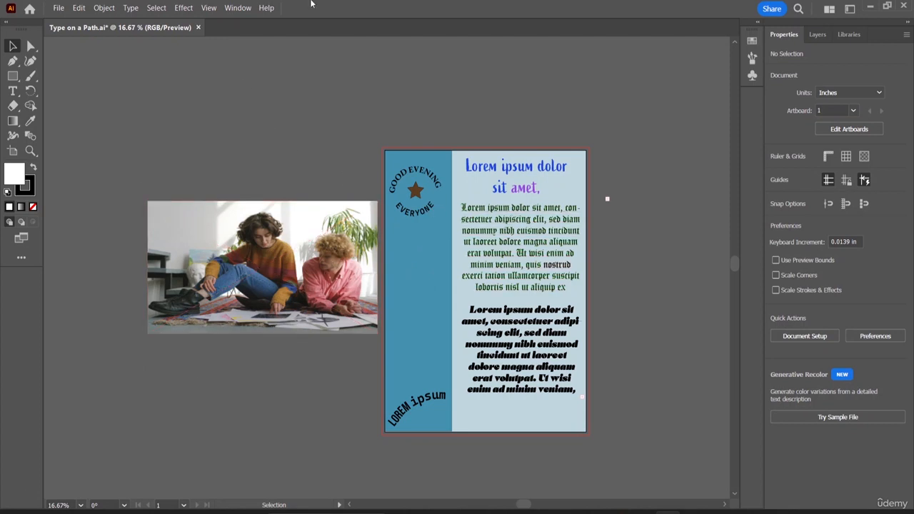
- Draw two white squares, about 3.1 in and 3.5 in wide, stacked in the blue side column
click(12, 76)
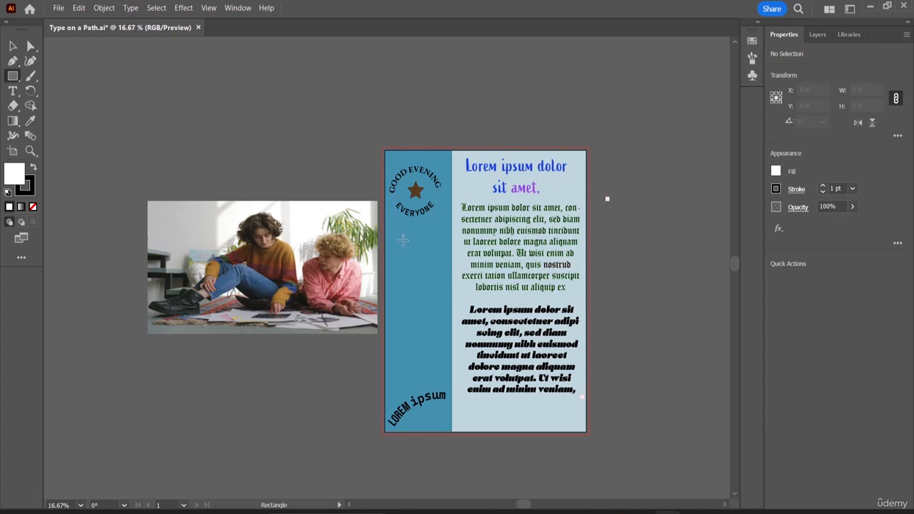
drag(403, 240, 438, 278)
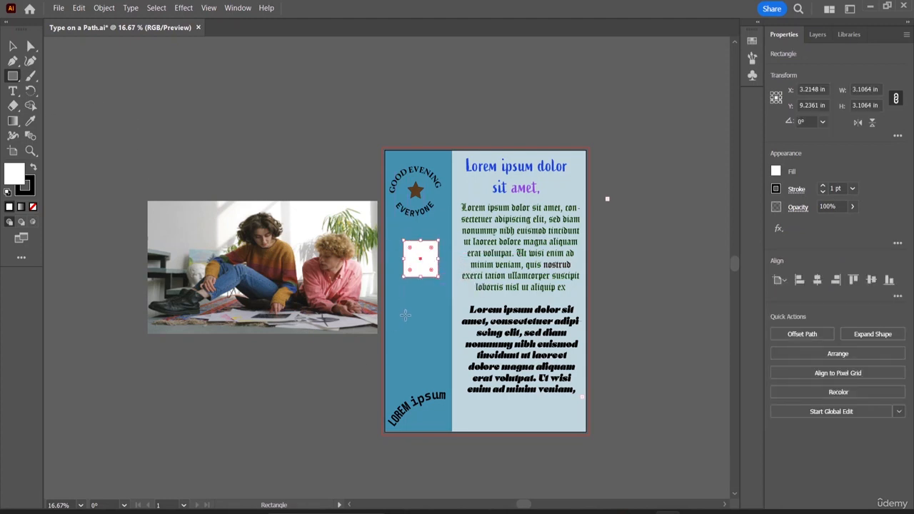
drag(399, 291, 438, 333)
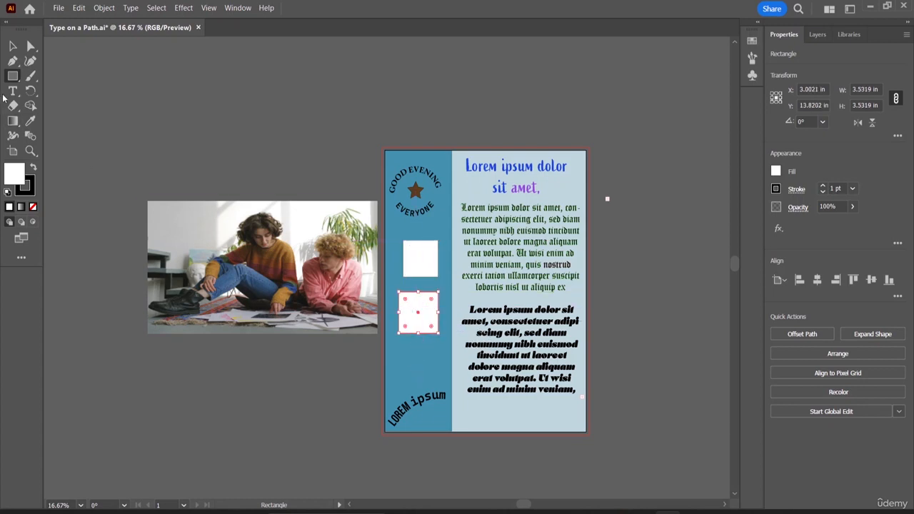
- Draw a white circle about 3.2 in wide below the squares with the Ellipse tool
right_click(13, 76)
click(57, 91)
drag(407, 353, 443, 389)
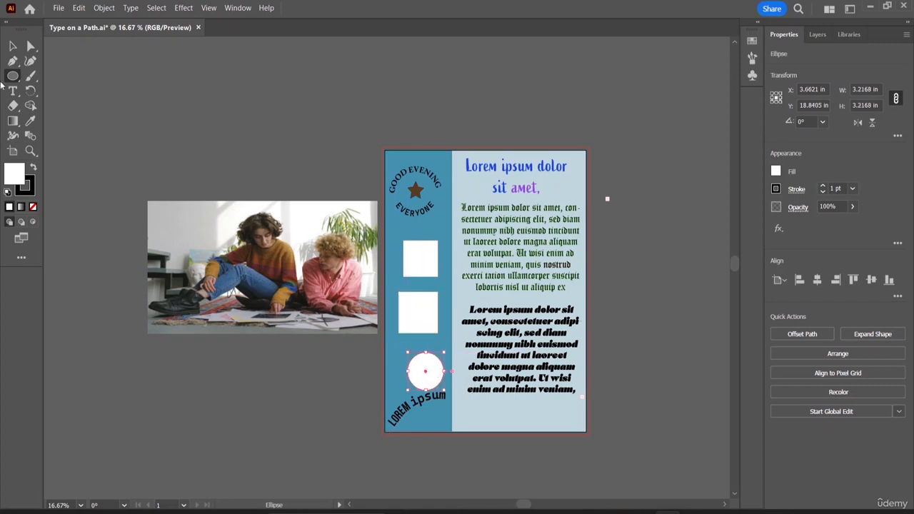
- Reposition the two squares and the circle so they stack evenly under the star badge in the blue column
click(12, 46)
mouse_move(425, 258)
mouse_down()
mouse_move(411, 253)
mouse_move(420, 246)
mouse_up()
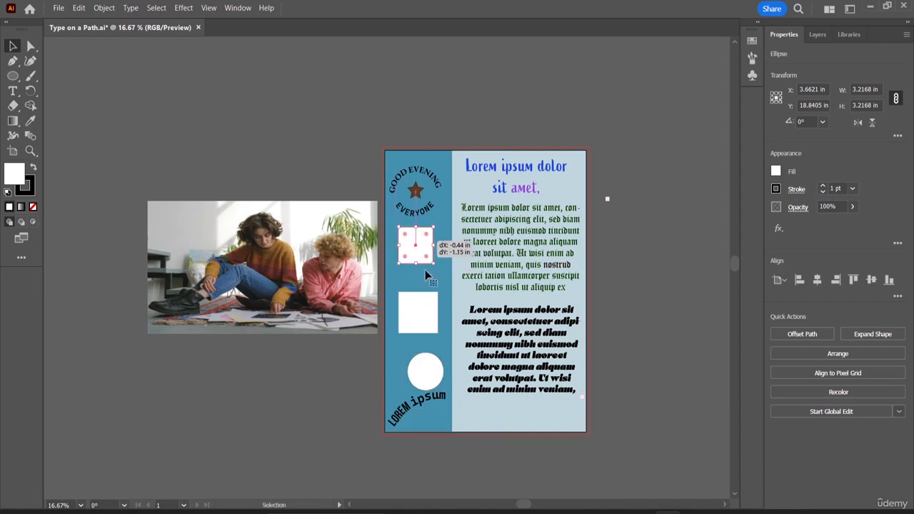
drag(419, 314, 418, 292)
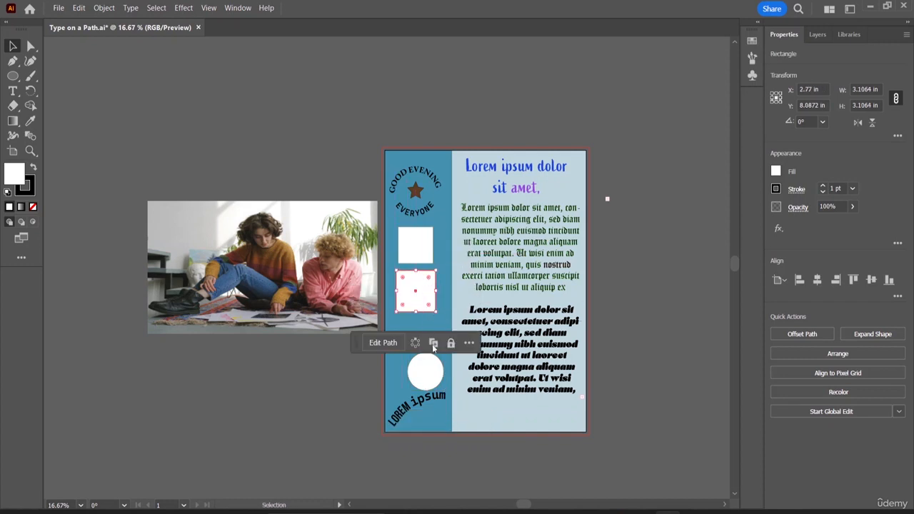
drag(431, 375, 419, 343)
click(412, 374)
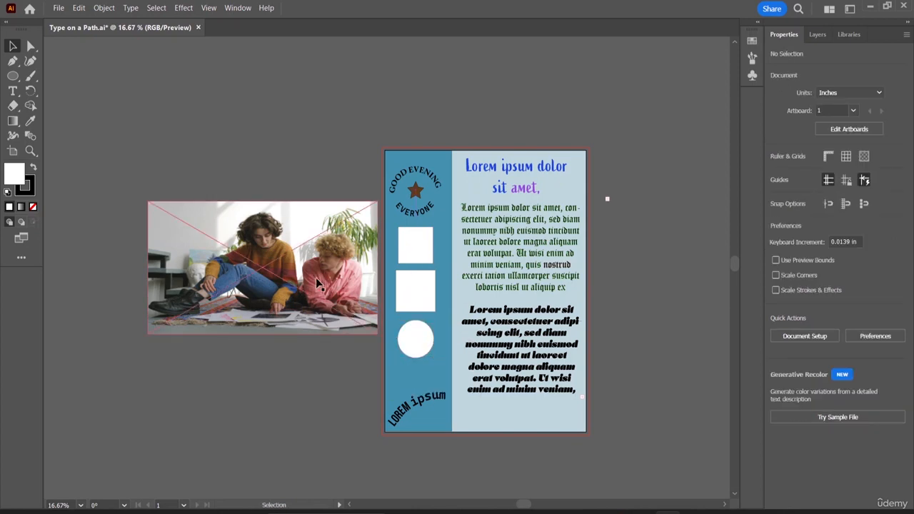
- Fill the top square with a pink sampled from the shirt in the photo using the Eyedropper
click(430, 259)
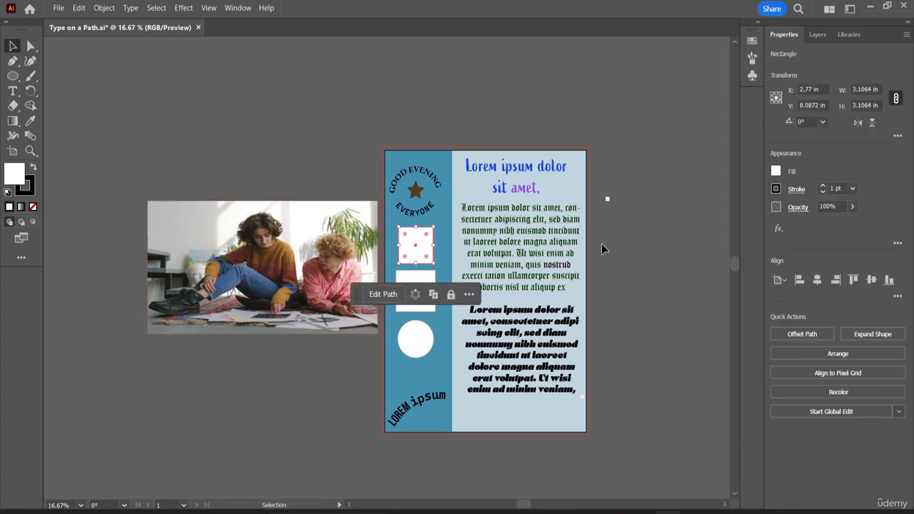
click(31, 125)
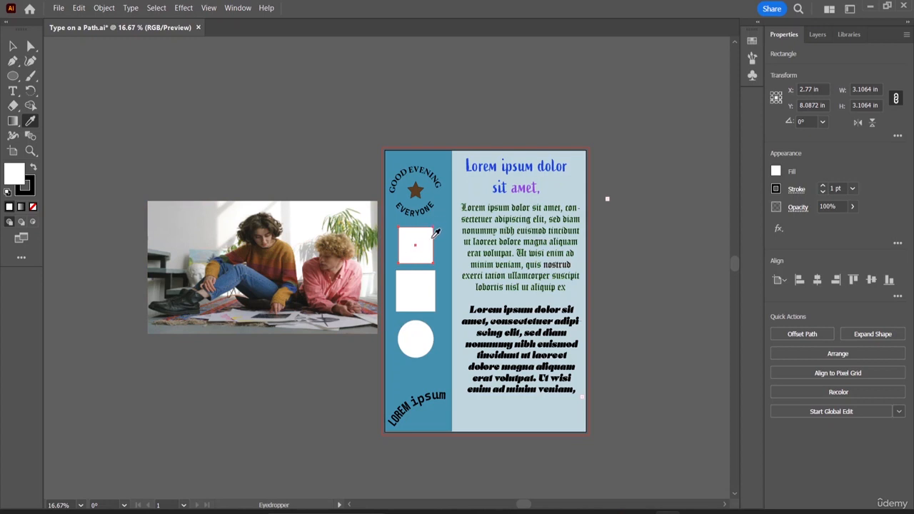
click(356, 269)
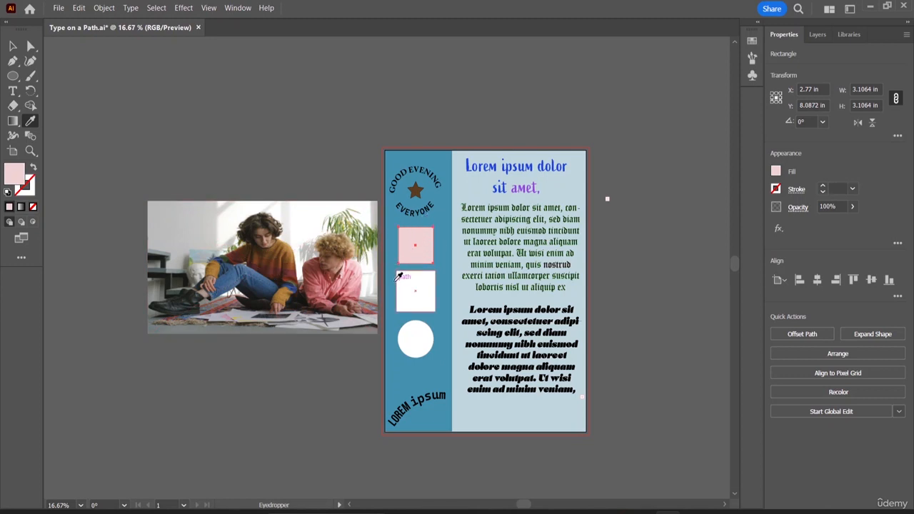
click(12, 46)
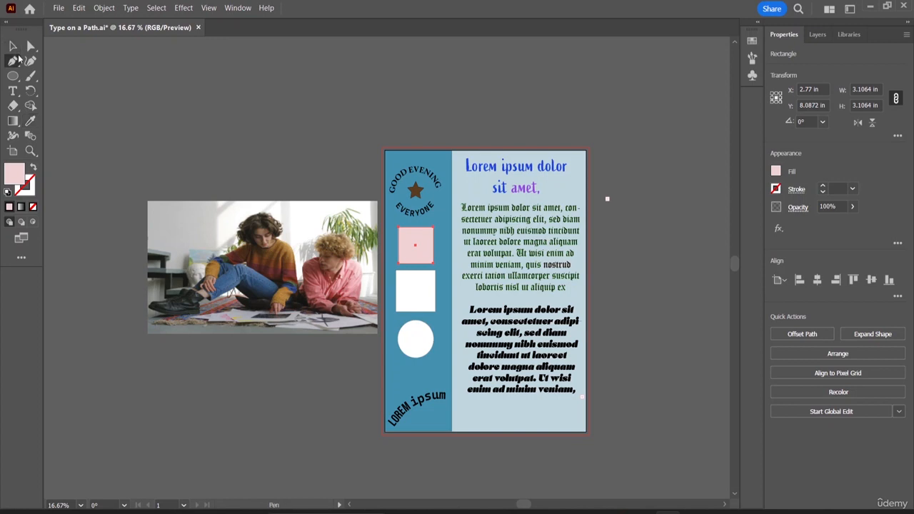
- Fill the lower square with a brown sampled from the photo using the Eyedropper
click(420, 305)
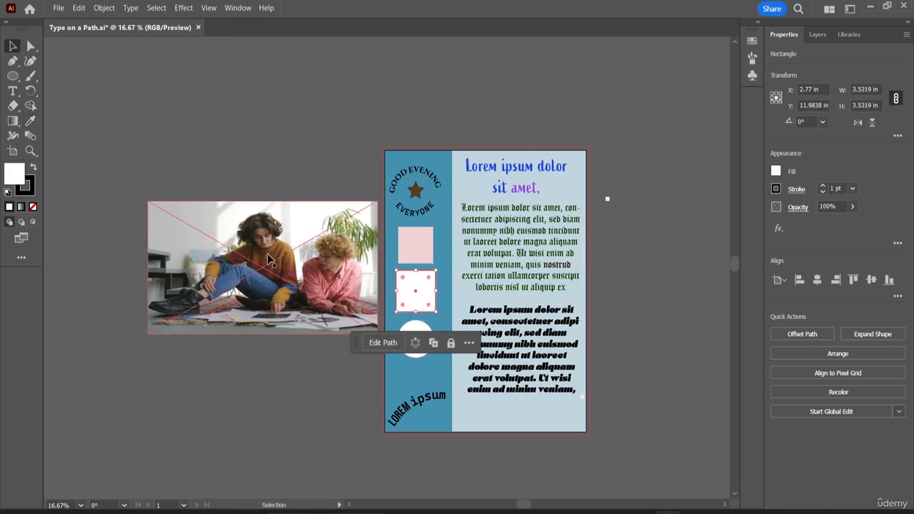
click(31, 125)
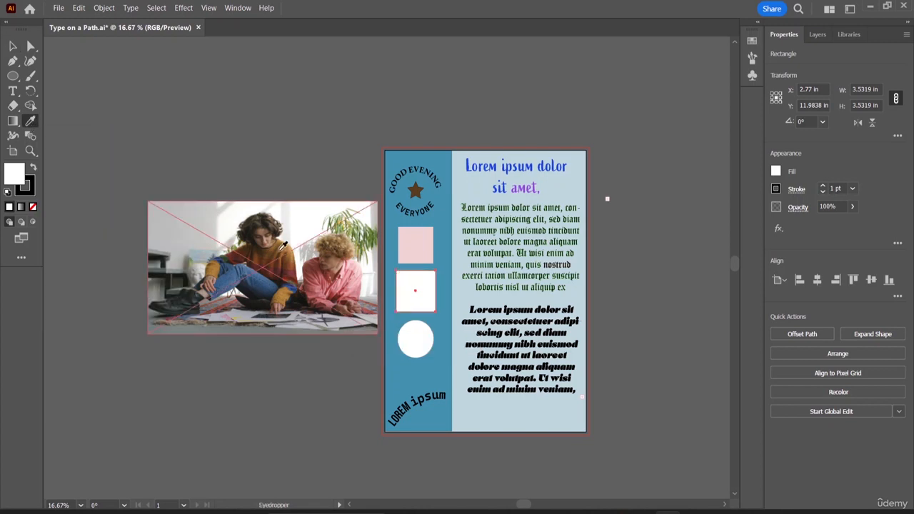
click(280, 249)
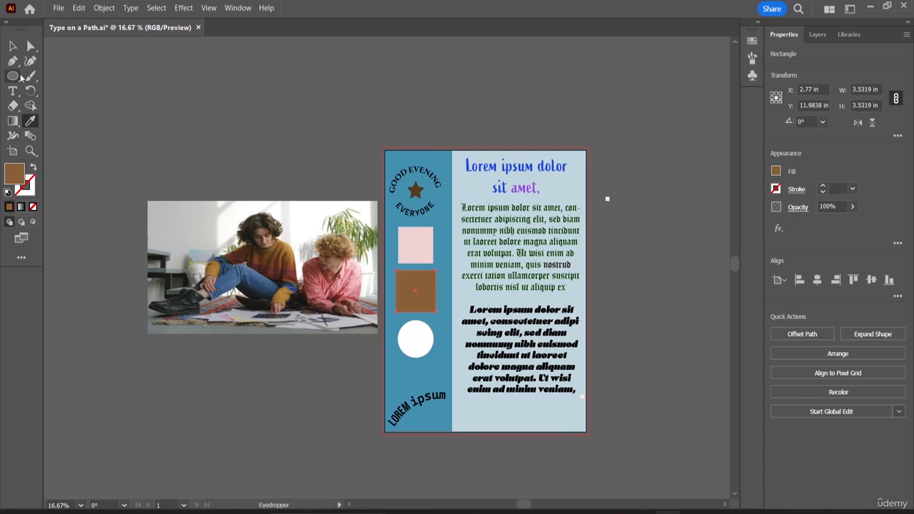
click(13, 46)
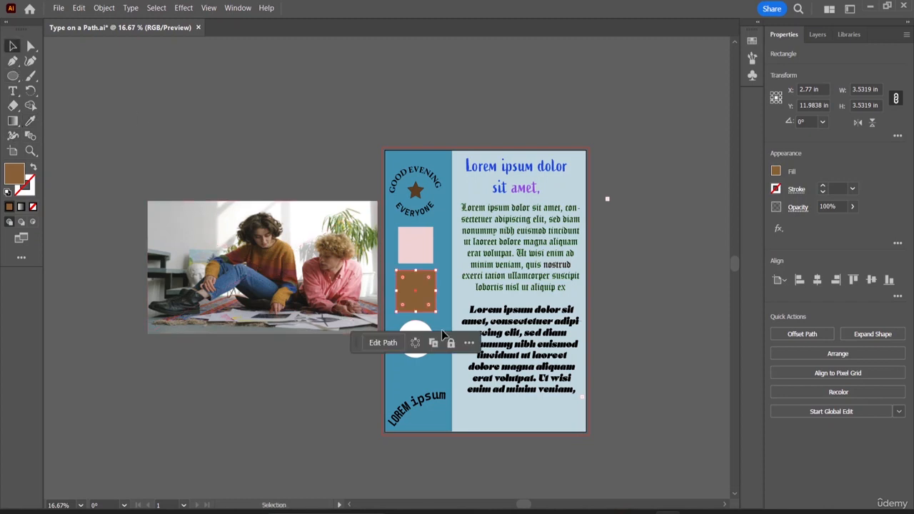
- Fill the circle with a blue sampled from the jeans in the photo using the Eyedropper
click(415, 334)
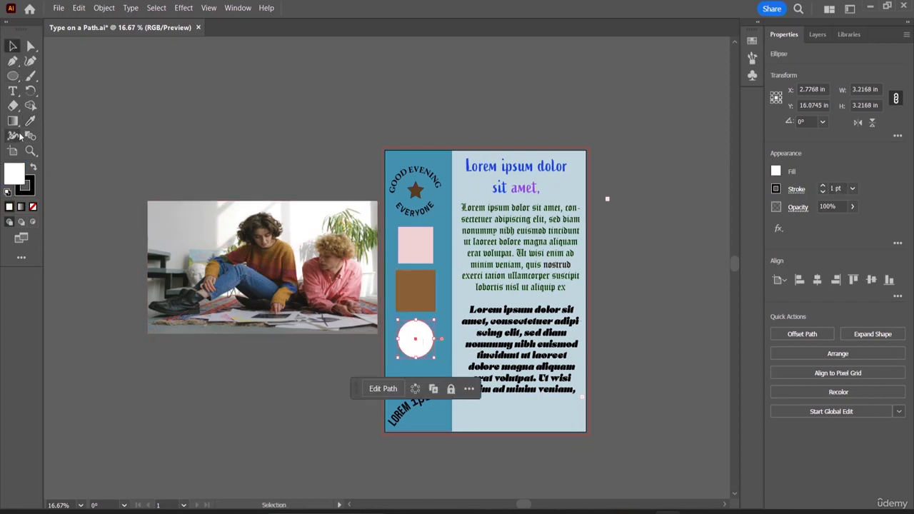
click(30, 121)
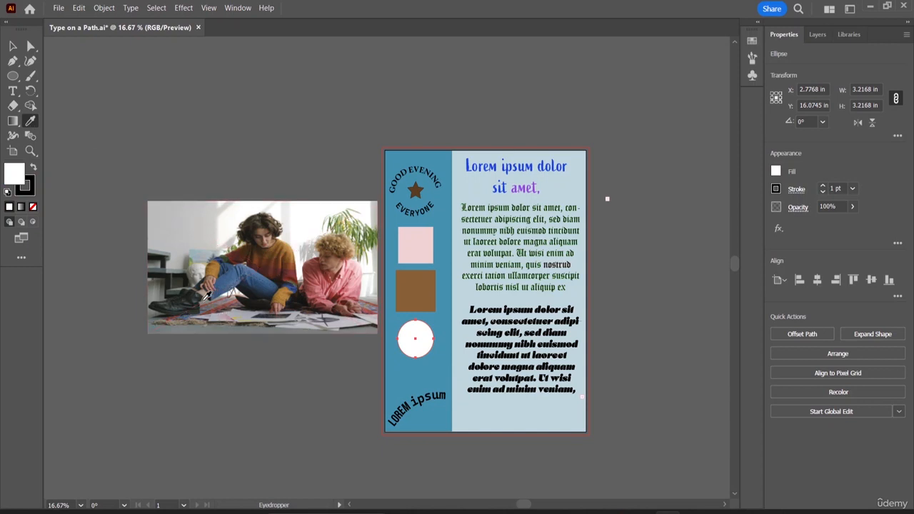
click(236, 285)
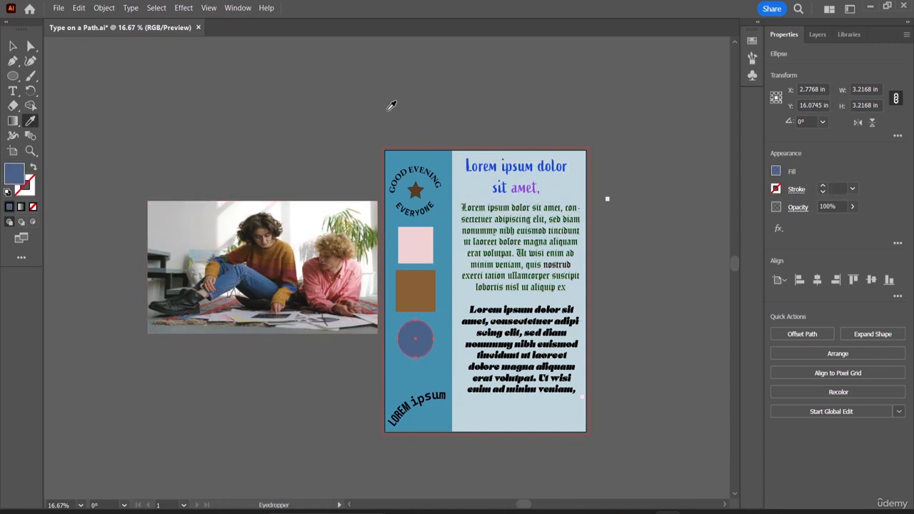
double_click(13, 46)
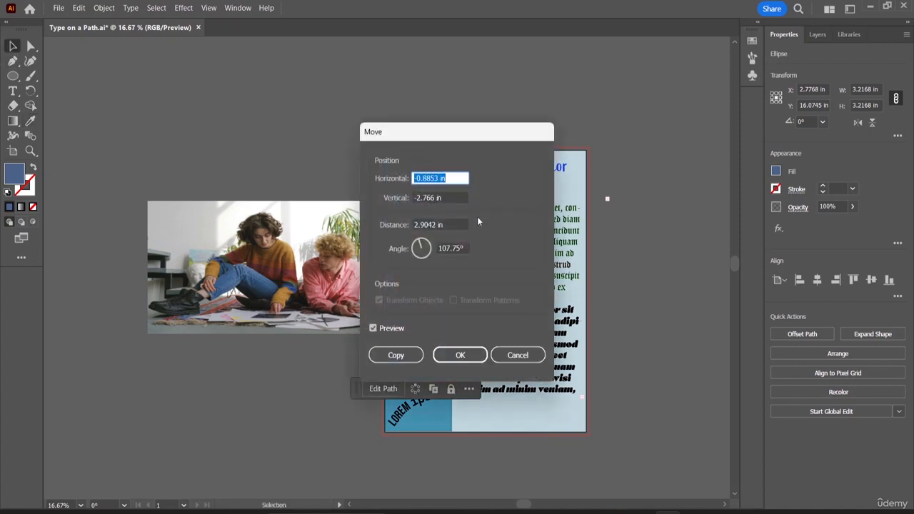
click(517, 354)
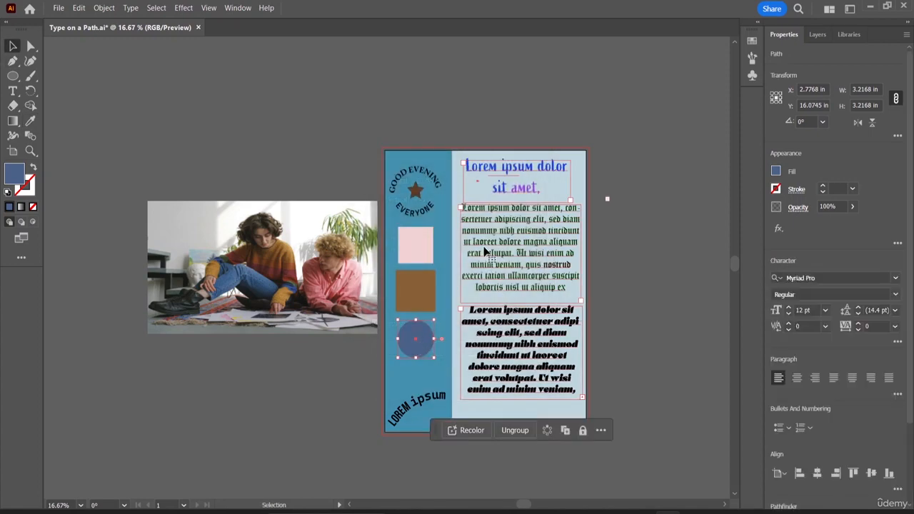
- Try to recolour the body text from the photo while editing inside its group
double_click(487, 246)
double_click(487, 247)
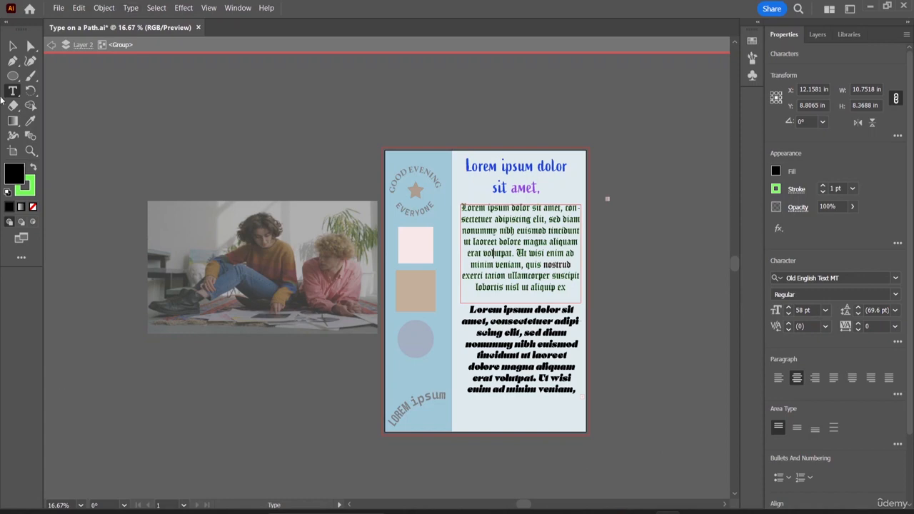
double_click(30, 121)
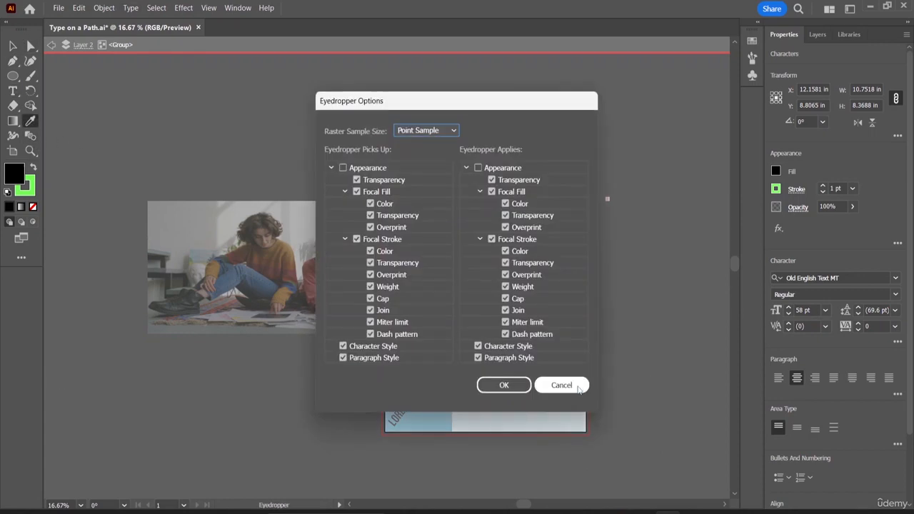
click(561, 386)
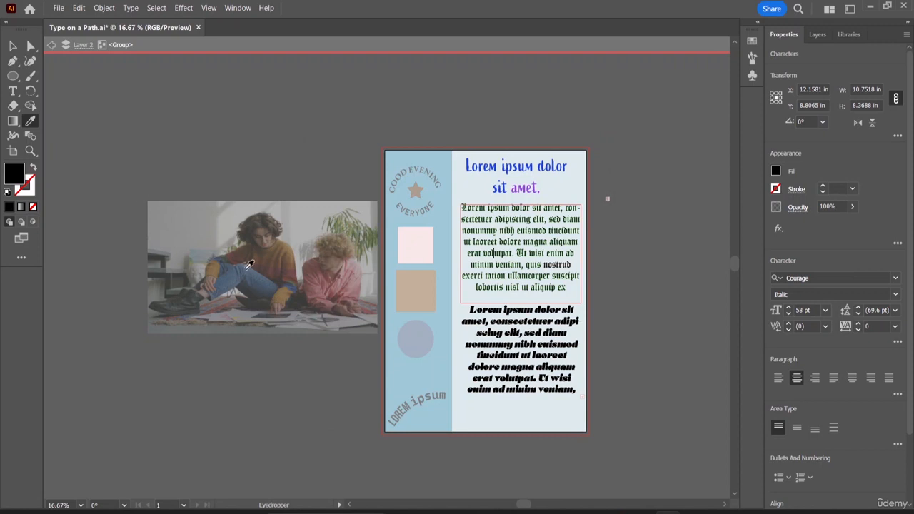
click(258, 275)
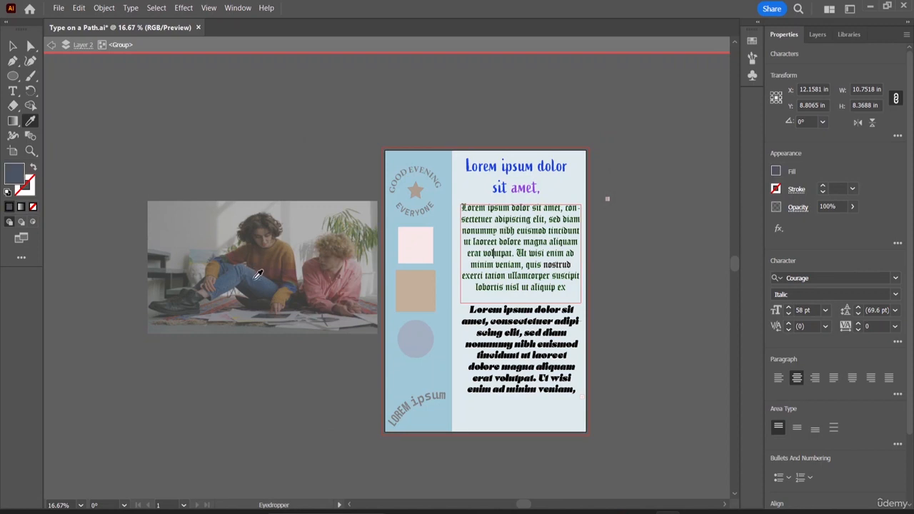
click(12, 47)
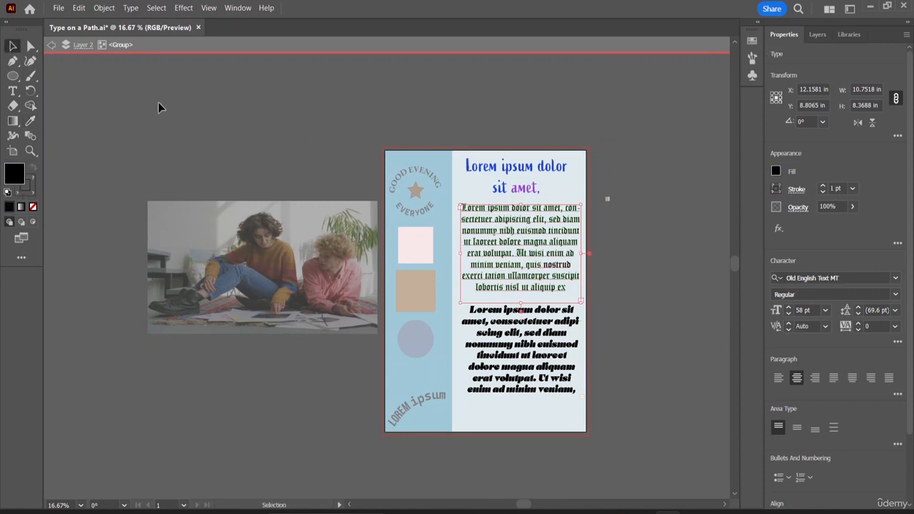
click(254, 117)
double_click(253, 116)
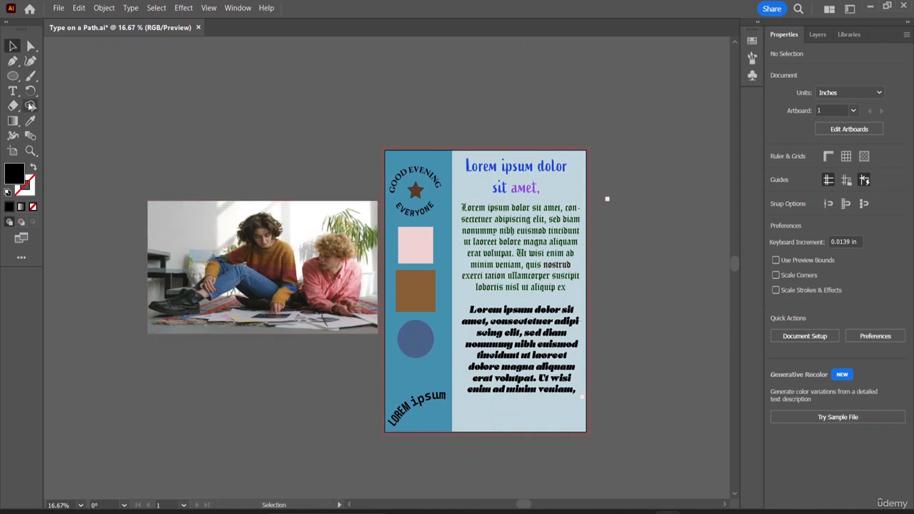
- Ungroup the text block and recolour the middle paragraph with a dark brown sampled from the photo
click(511, 262)
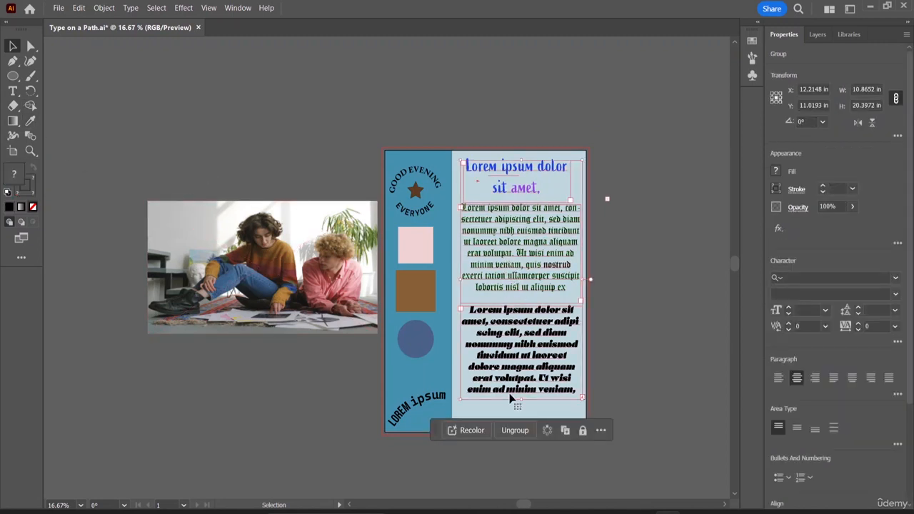
click(511, 431)
click(506, 413)
click(520, 265)
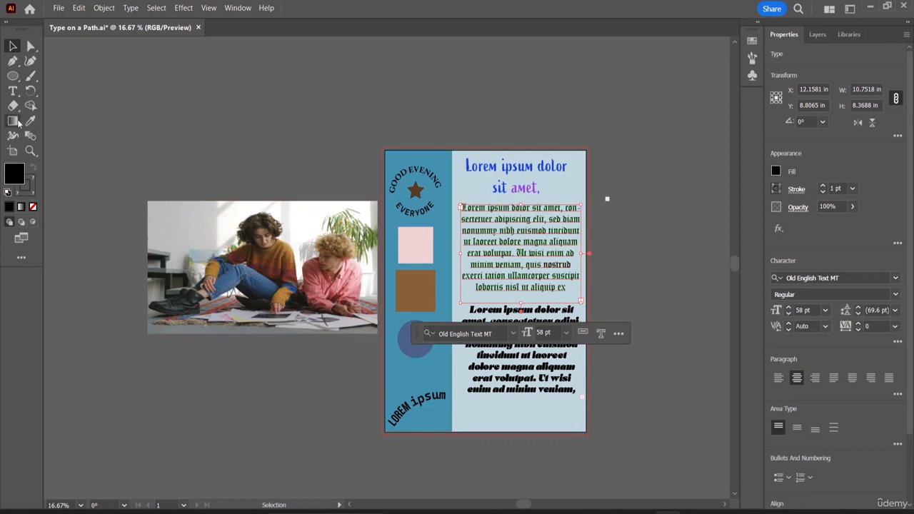
click(31, 120)
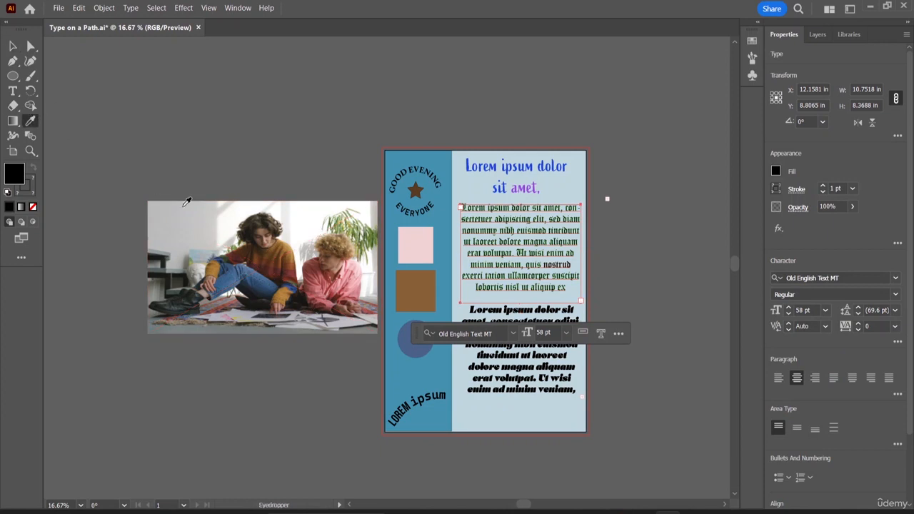
click(348, 321)
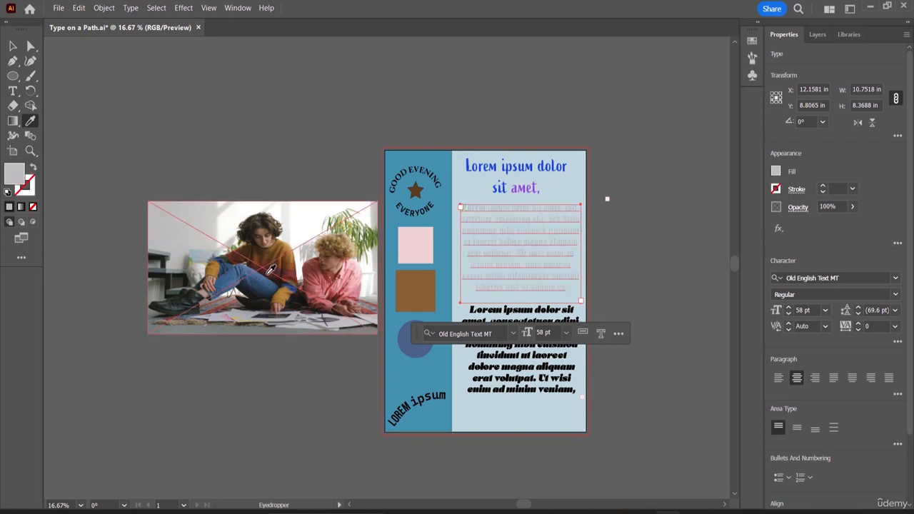
click(251, 220)
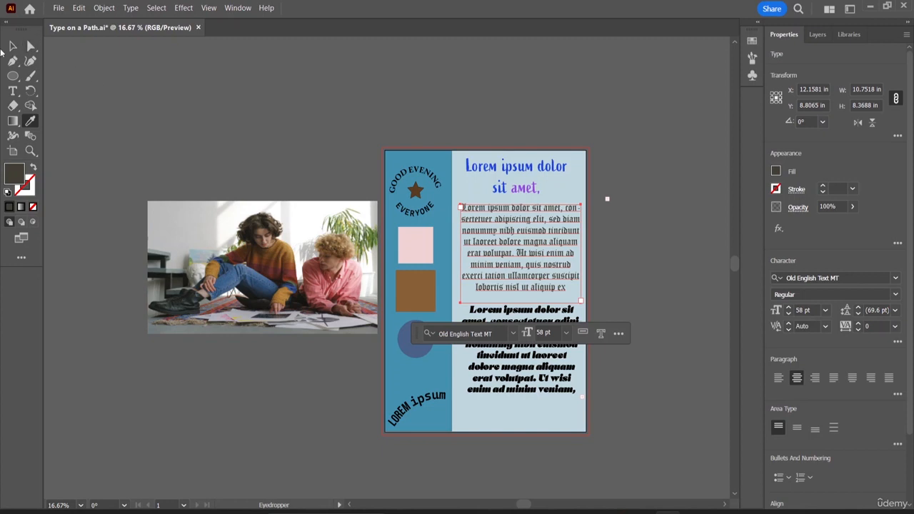
- Scale the photo down to about 4.6 in wide and place it below the body text in the light column
click(12, 47)
click(321, 296)
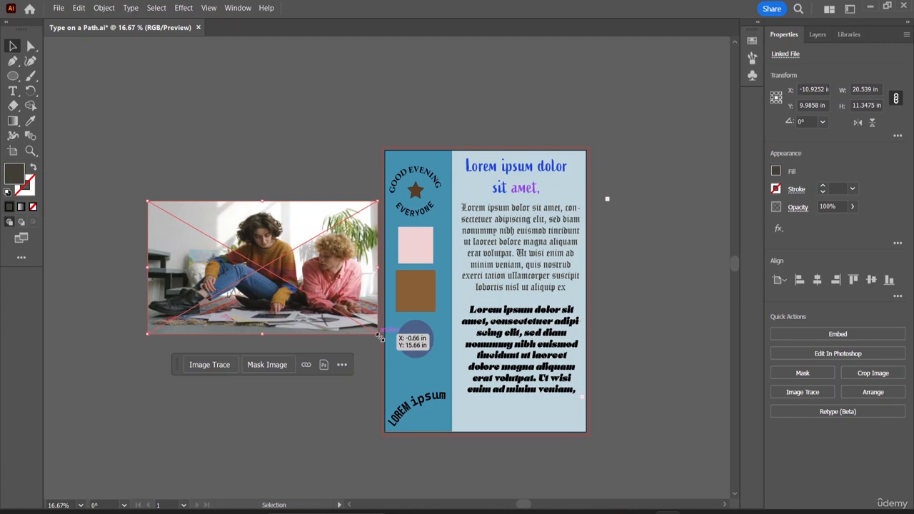
mouse_move(380, 336)
mouse_down()
mouse_move(214, 242)
mouse_move(235, 250)
mouse_move(410, 208)
mouse_move(430, 246)
mouse_move(518, 330)
mouse_move(531, 415)
mouse_up()
click(220, 194)
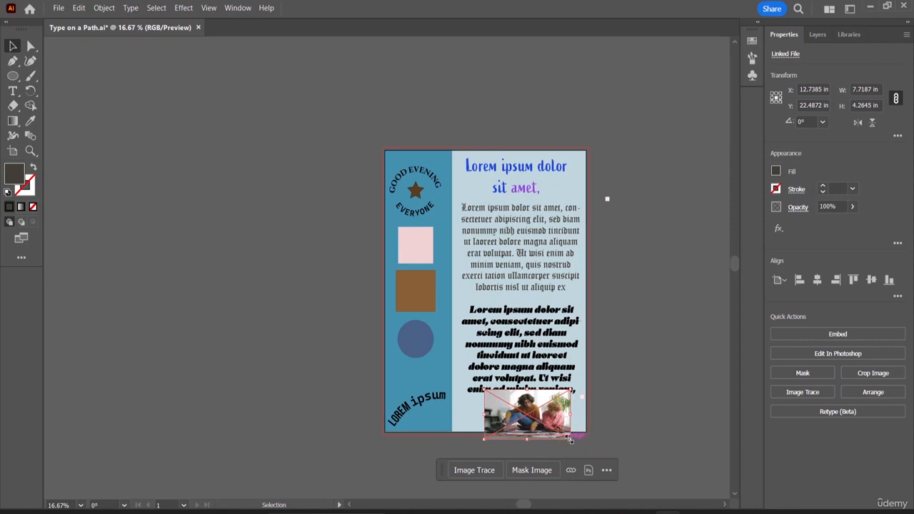
mouse_move(570, 439)
mouse_down()
mouse_move(565, 423)
mouse_move(535, 415)
mouse_up()
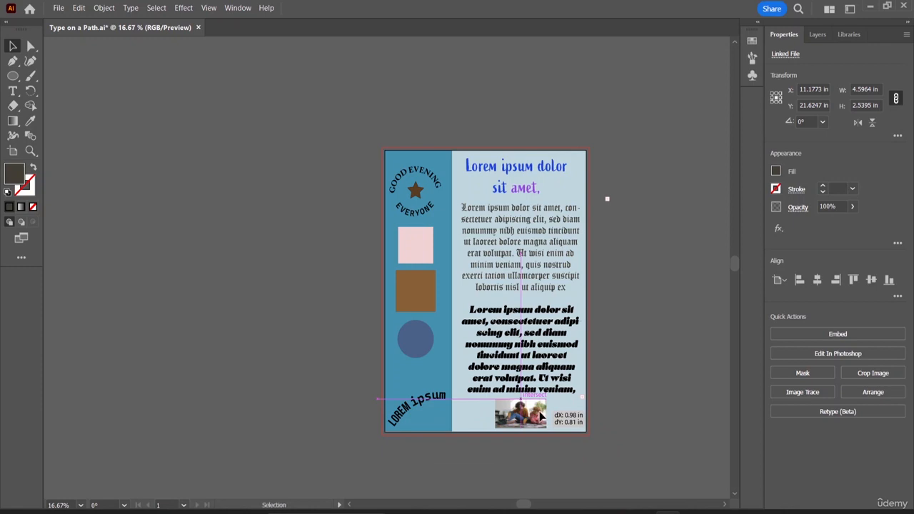
click(612, 404)
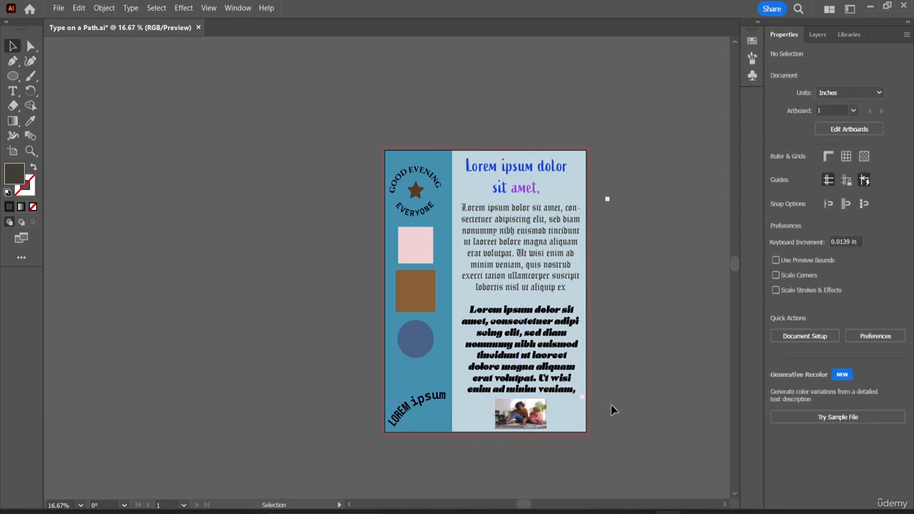
mouse_move(528, 412)
mouse_down()
mouse_move(536, 417)
mouse_move(528, 410)
mouse_up()
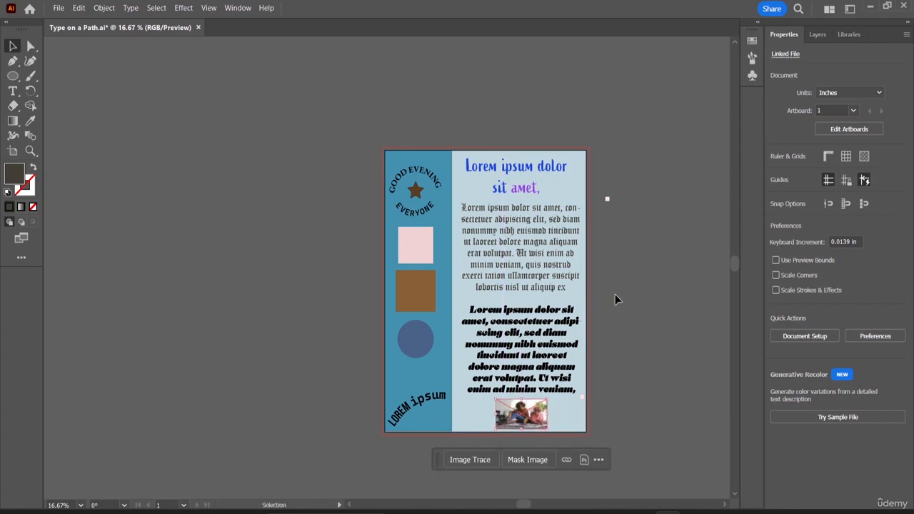
click(620, 309)
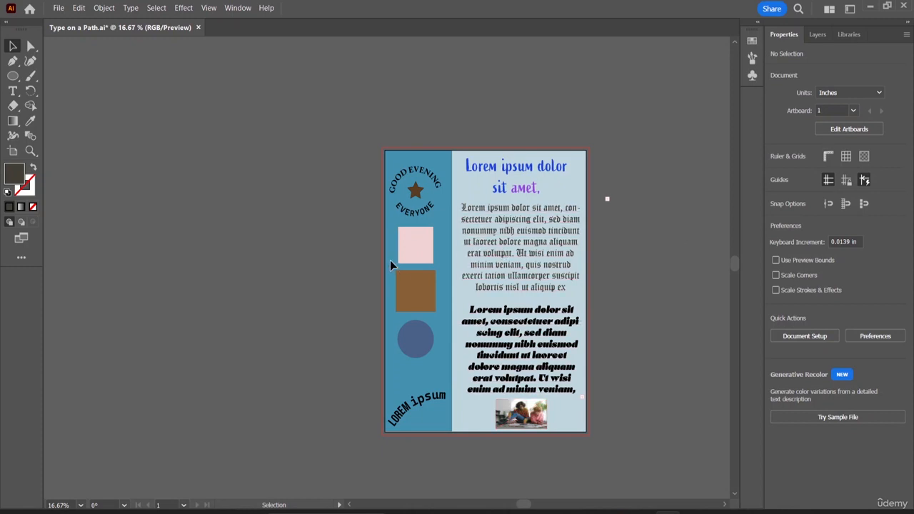
- Save the pink square's fill as a global process swatch named Light Pink with R 233, G 183, B 214
click(431, 250)
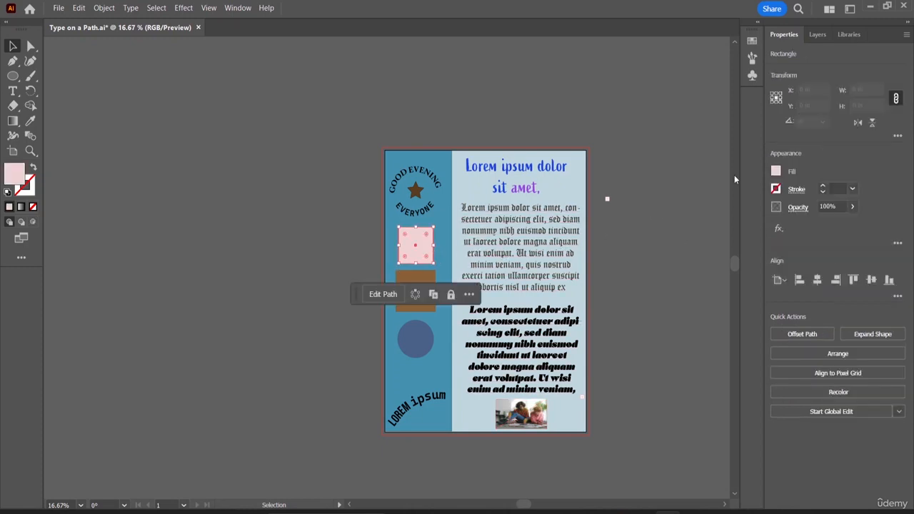
click(777, 172)
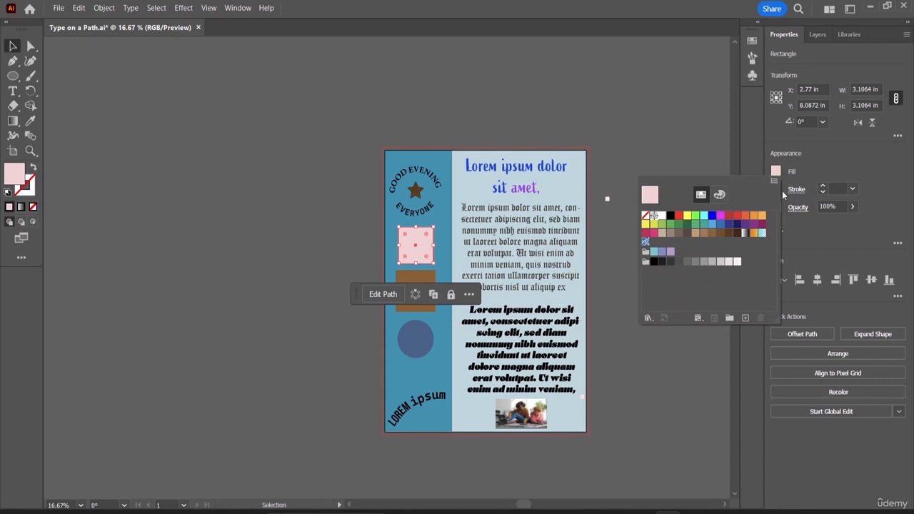
click(743, 318)
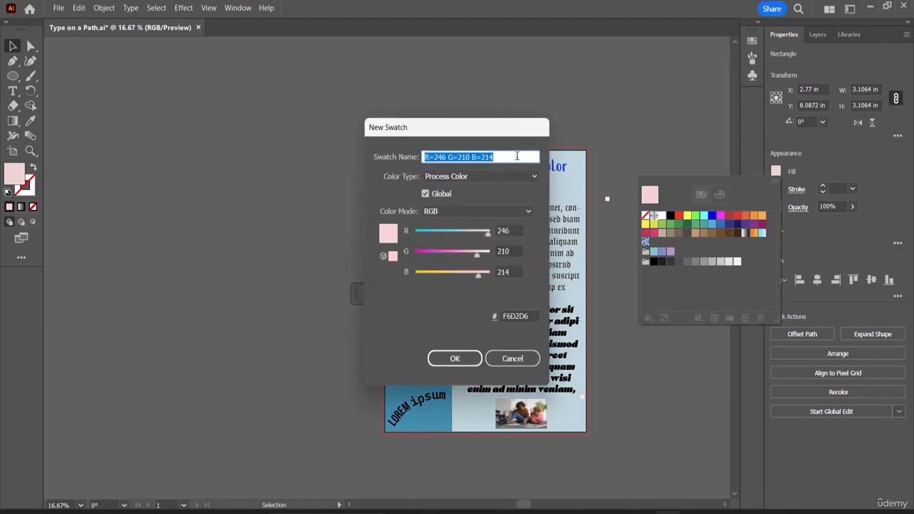
key(BackSpace)
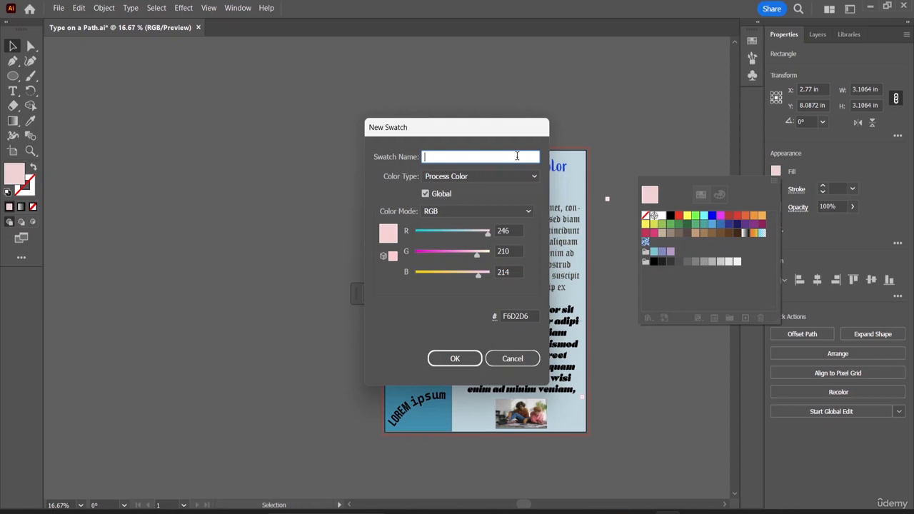
text(Light Pink)
click(516, 178)
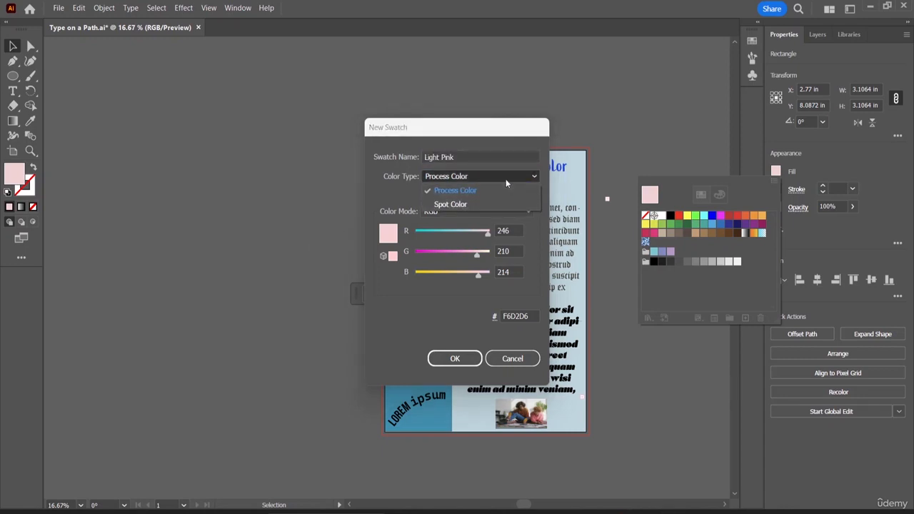
click(506, 178)
drag(488, 235, 467, 255)
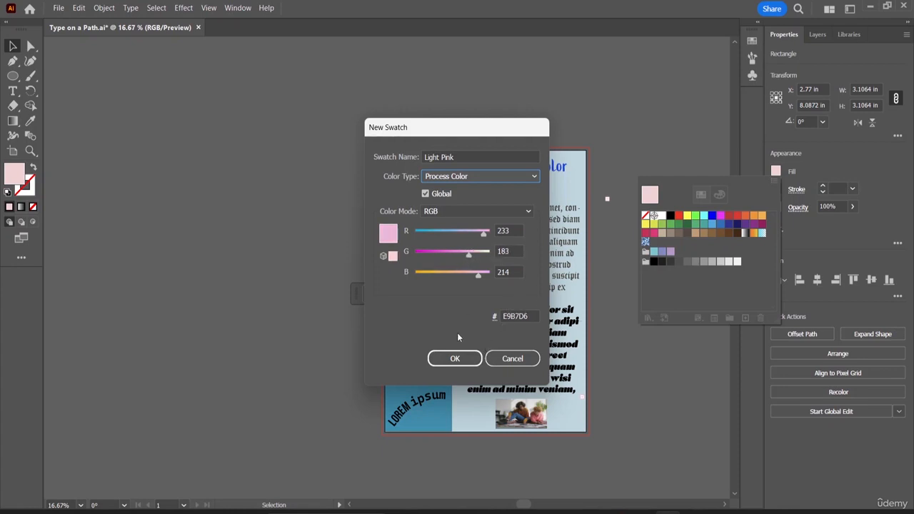
click(465, 359)
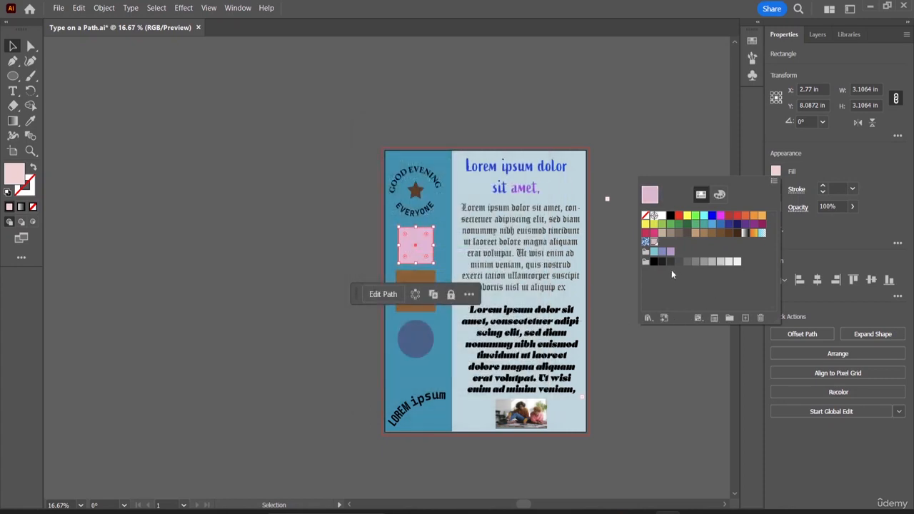
- Try a beige swatch on the pink square, then reapply the Light Pink swatch
click(656, 286)
click(654, 243)
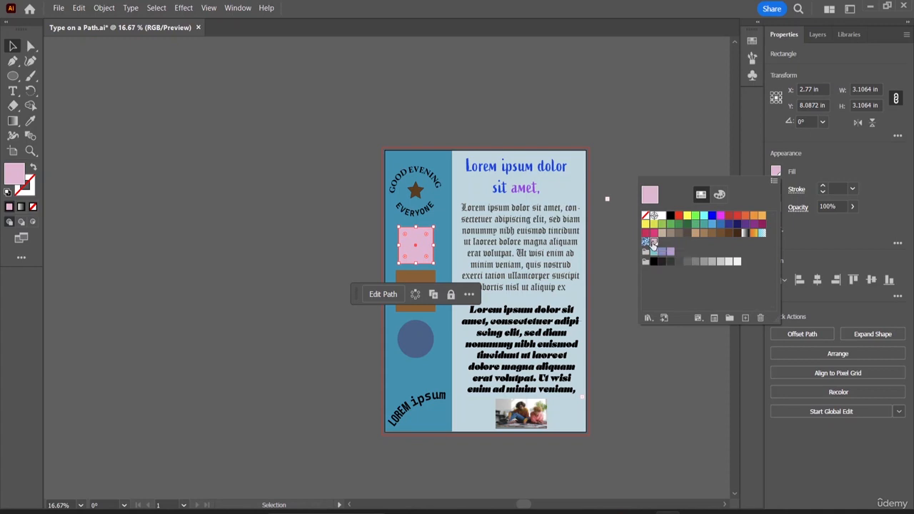
click(662, 233)
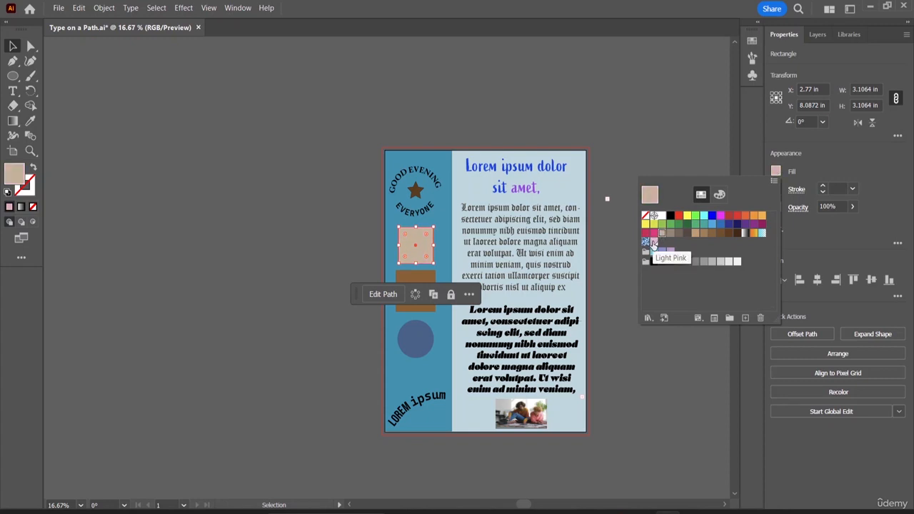
click(653, 244)
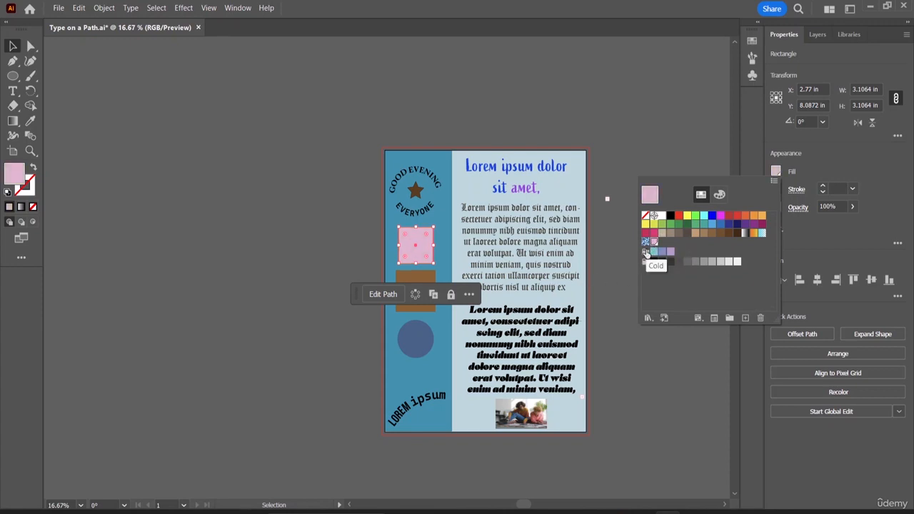
- Isolate the pink square and browse the swatch filter, swatch libraries list and Light Pink swatch options
click(699, 319)
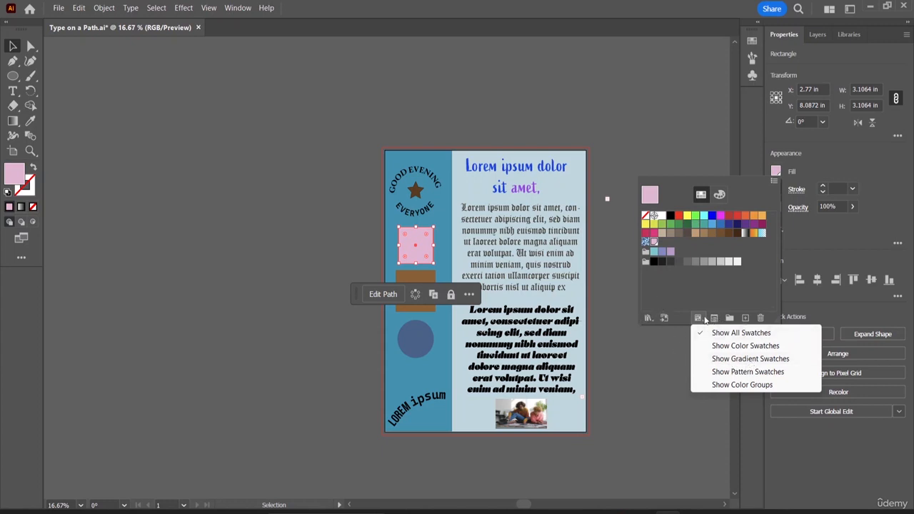
double_click(421, 255)
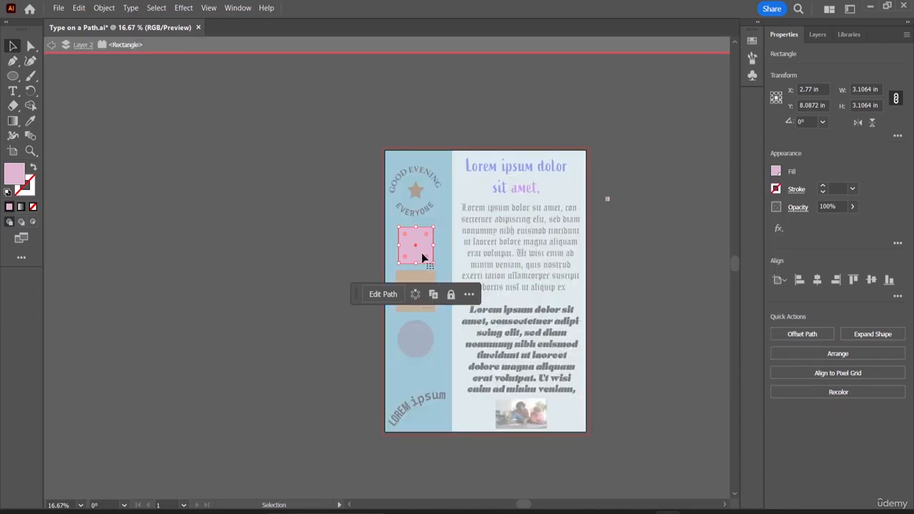
click(776, 173)
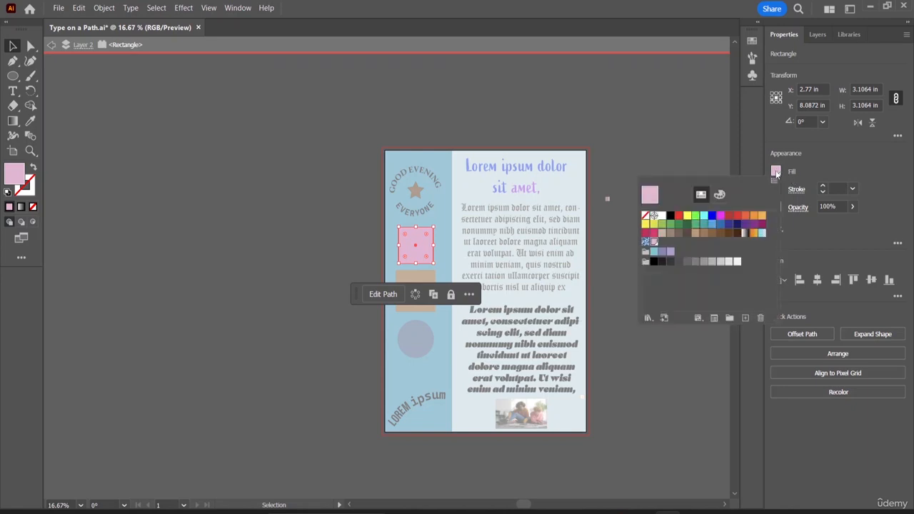
click(648, 319)
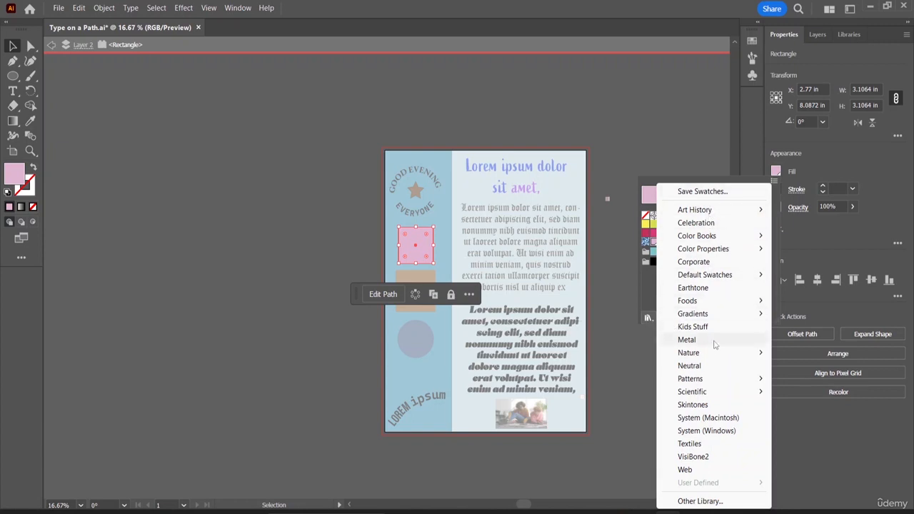
click(802, 427)
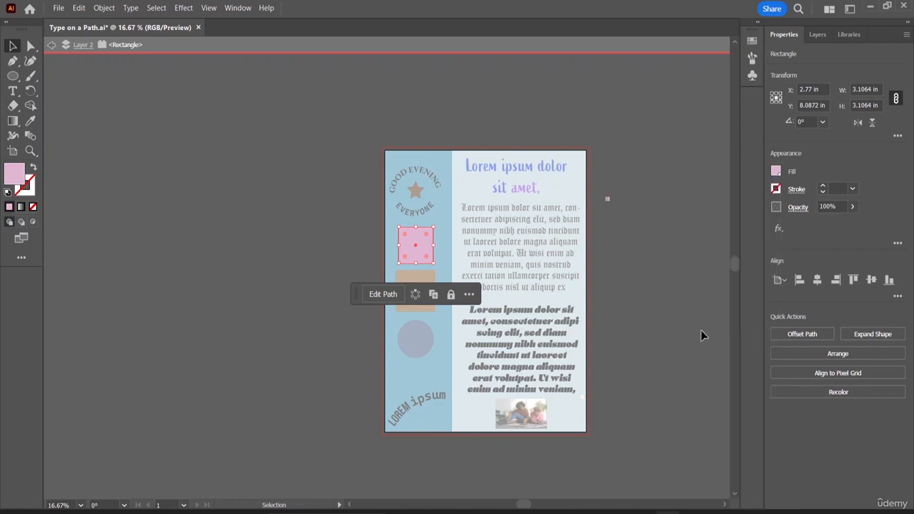
right_click(427, 260)
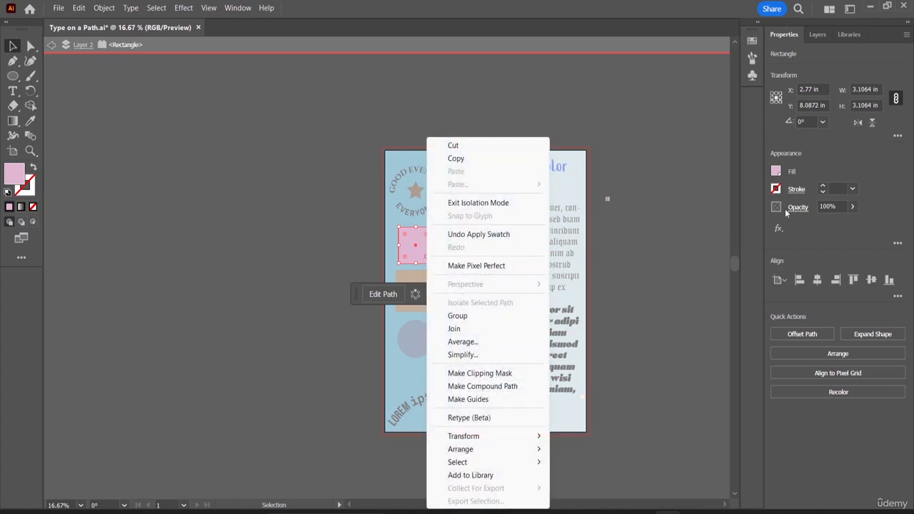
click(777, 177)
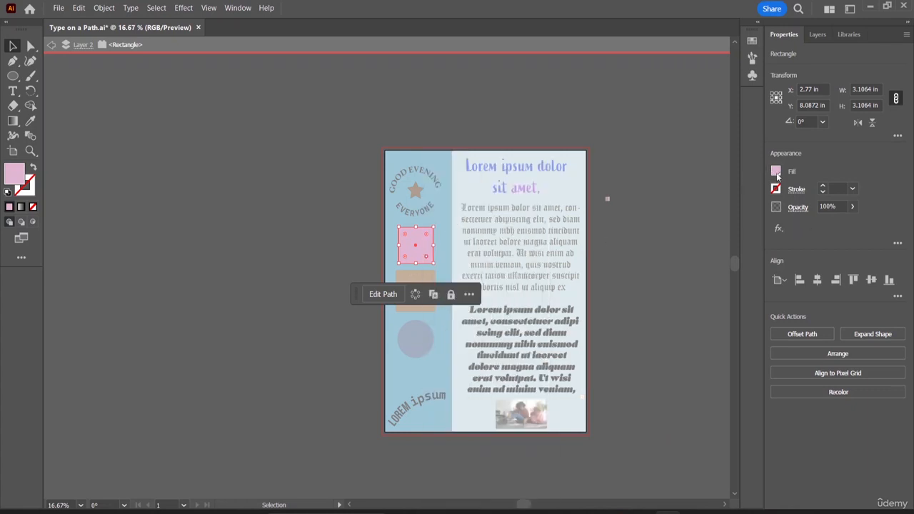
click(777, 172)
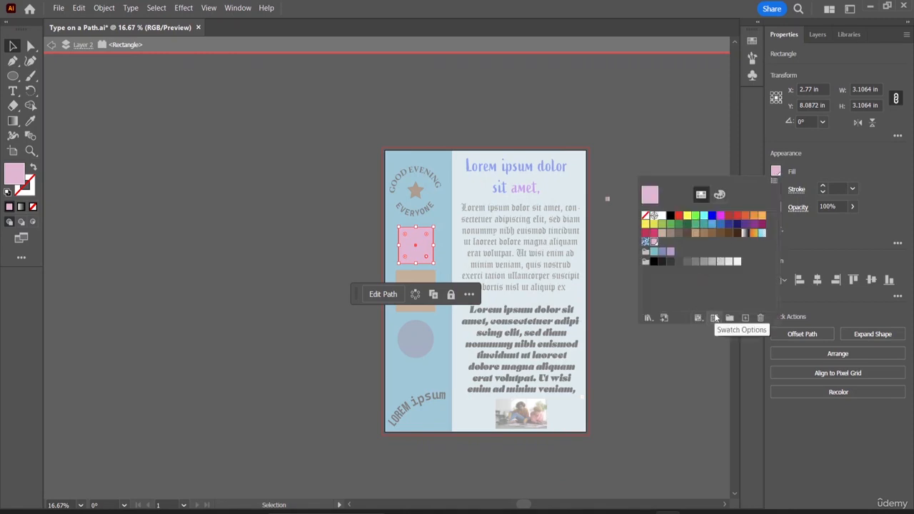
click(716, 318)
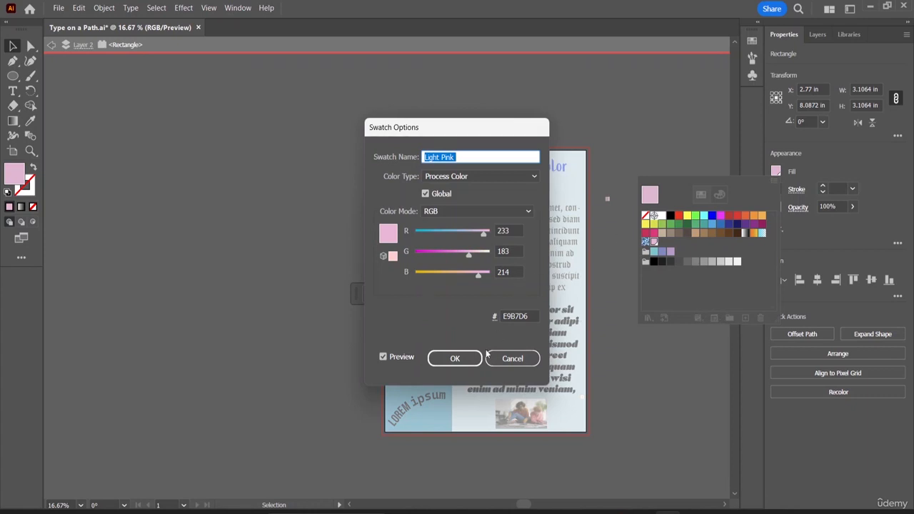
click(518, 360)
- Filter the swatches to show only gradients and apply the orange gradient to the square
click(698, 318)
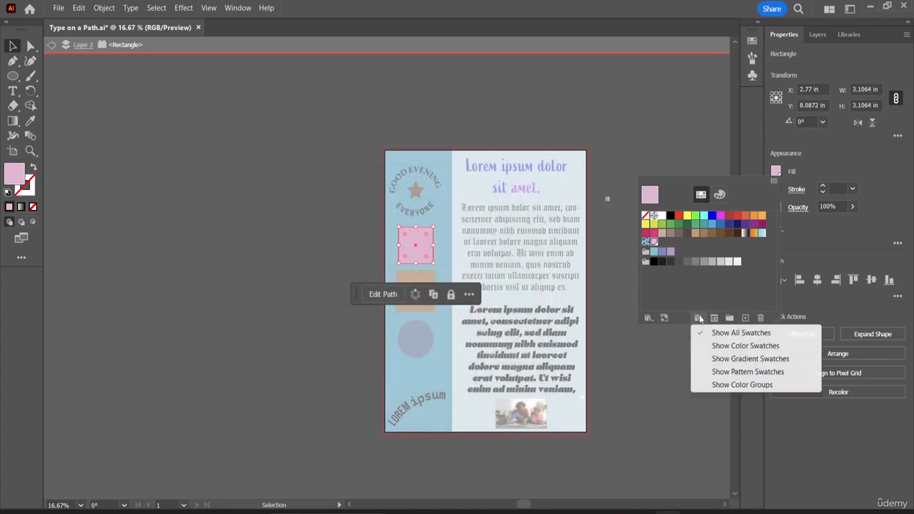
click(722, 358)
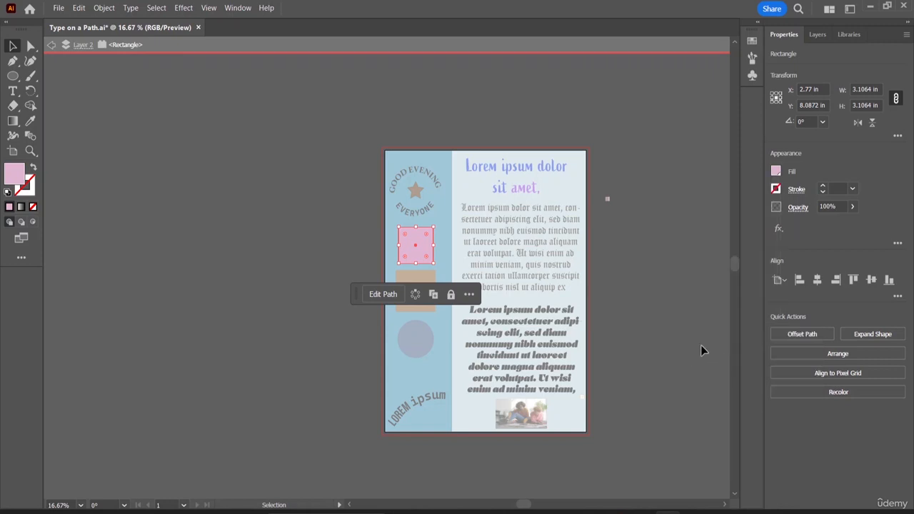
click(776, 174)
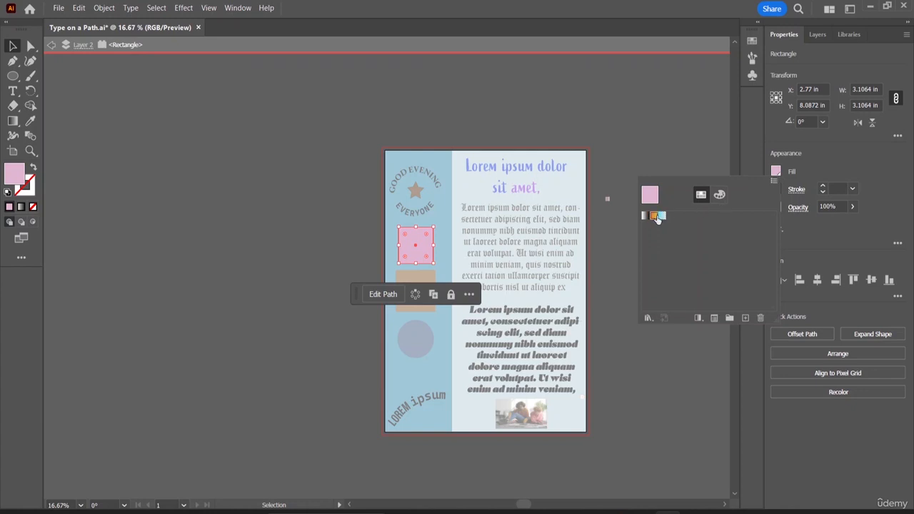
click(655, 217)
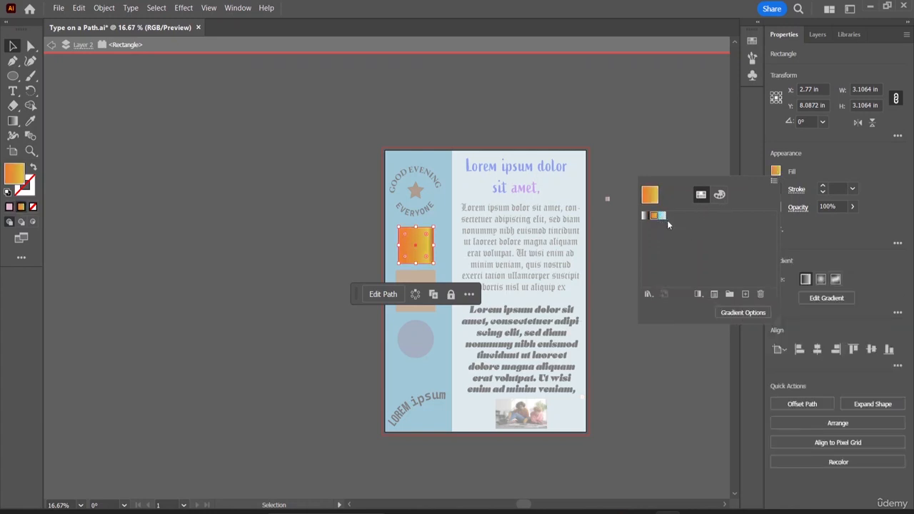
- Experiment with Light Pink tints and an RGB pink of 236, 151, 220 for the square's fill
click(719, 194)
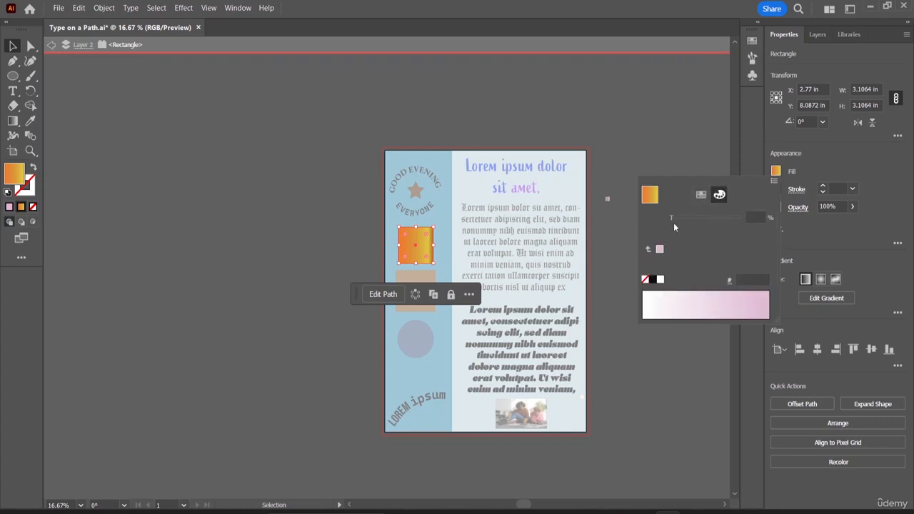
click(701, 195)
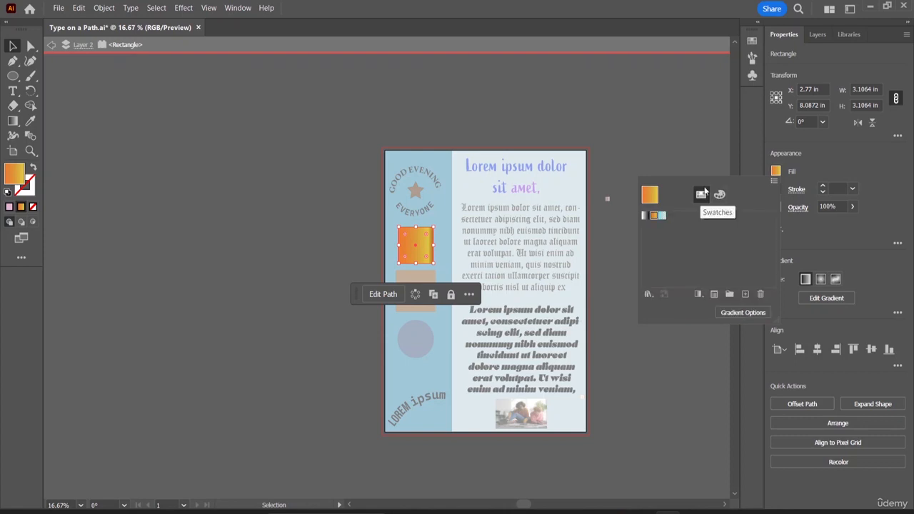
click(719, 196)
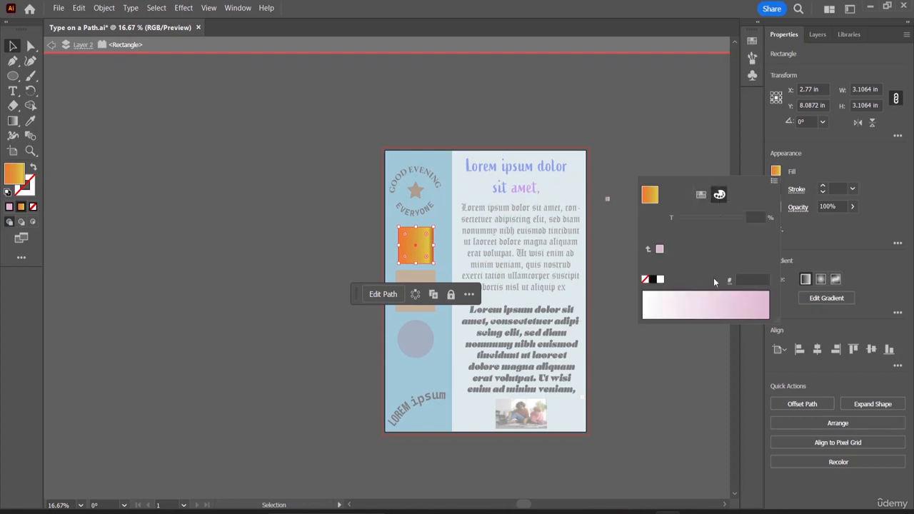
click(680, 303)
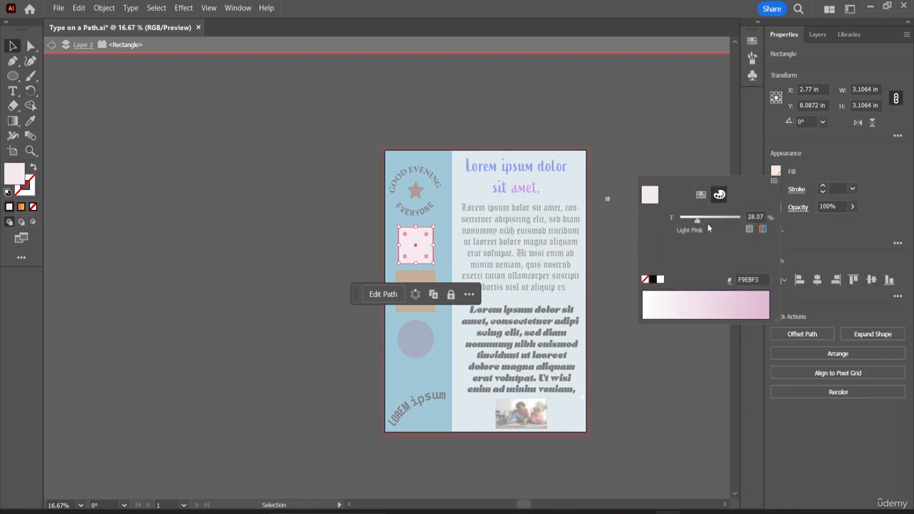
click(725, 219)
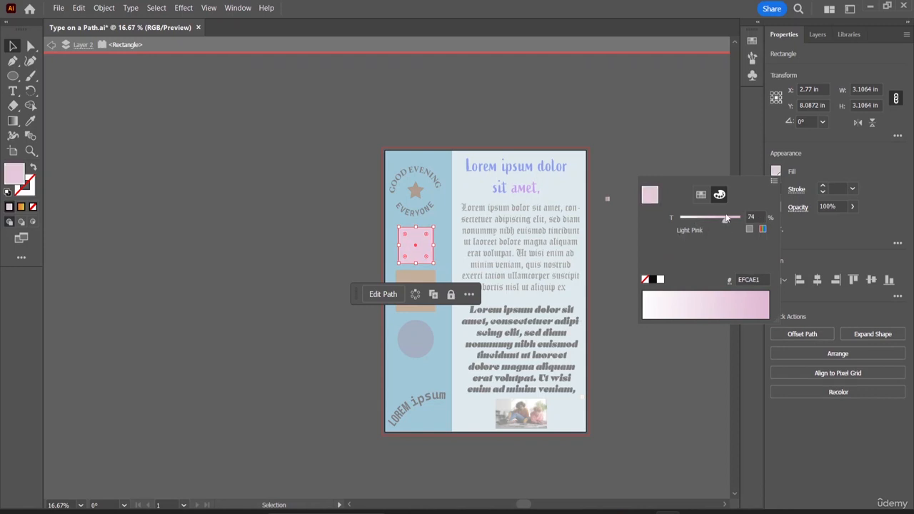
drag(726, 220, 738, 219)
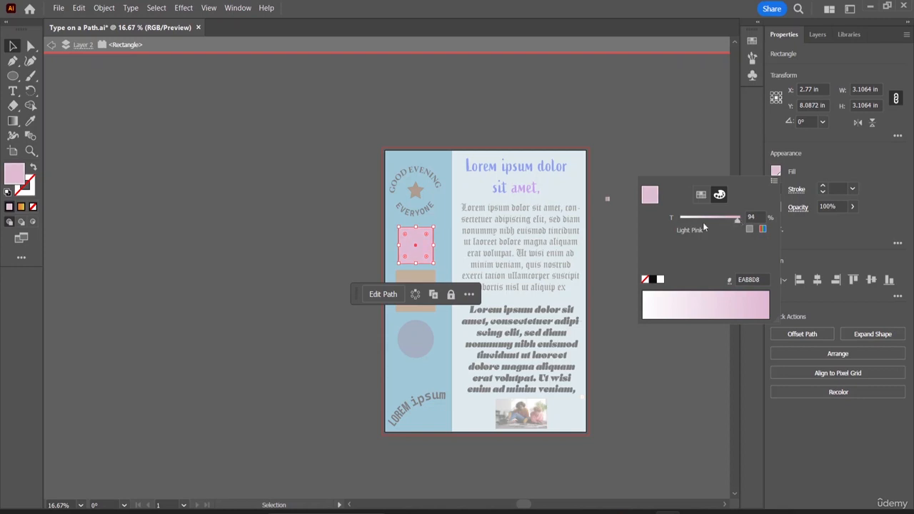
click(699, 216)
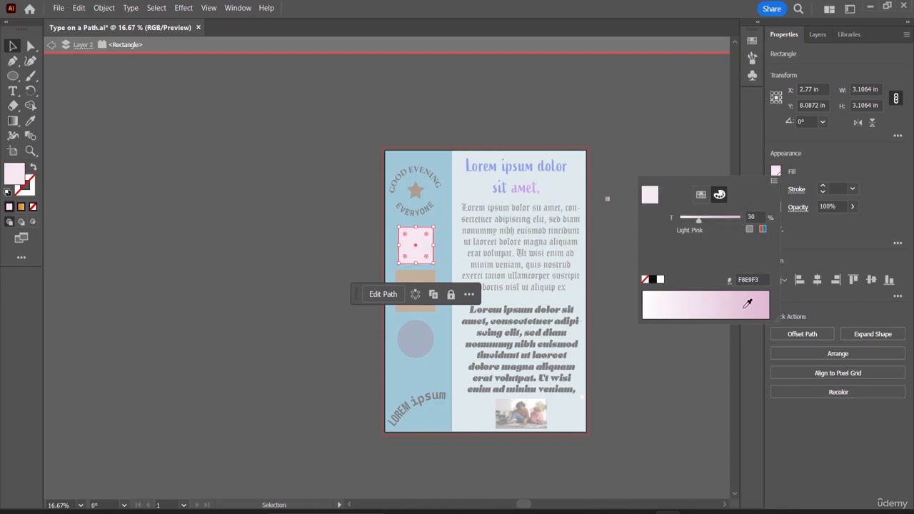
click(751, 300)
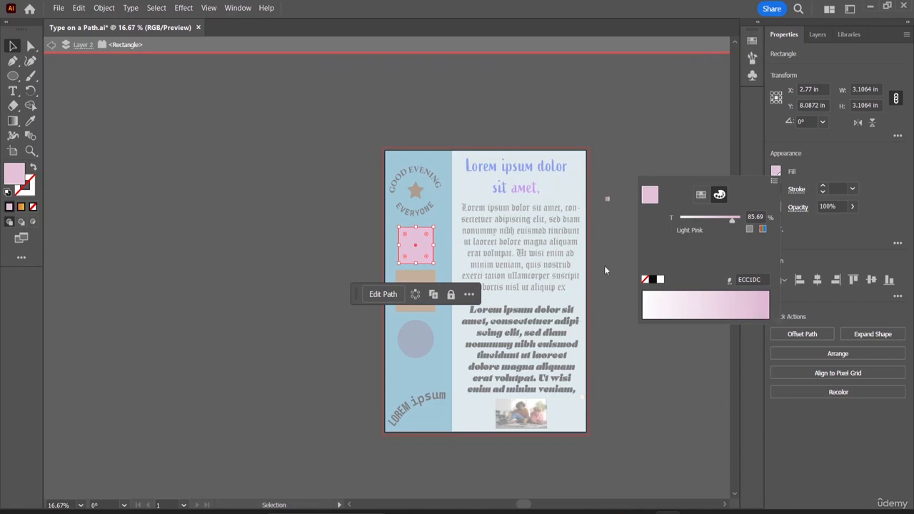
click(762, 230)
mouse_move(725, 241)
mouse_down()
mouse_move(703, 237)
mouse_move(716, 241)
mouse_up()
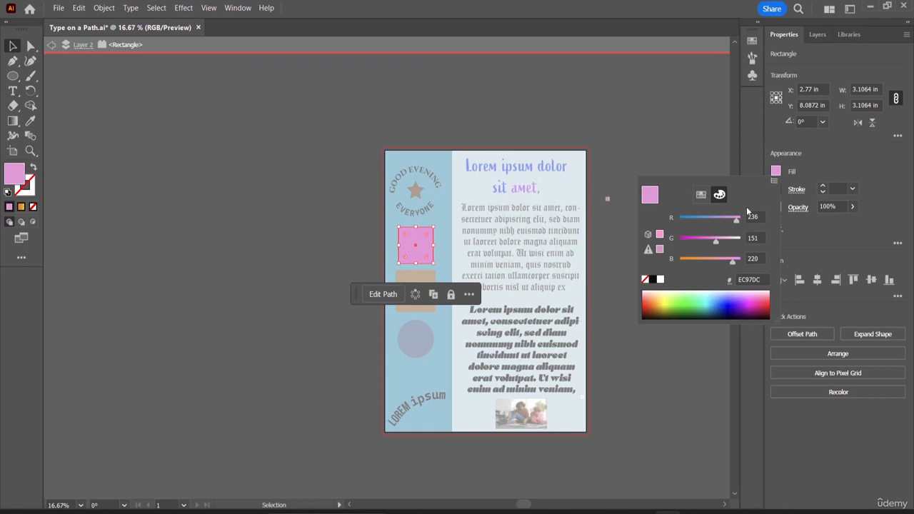
- Apply the Blue Sky gradient swatch to the pink square and open its gradient options
click(700, 194)
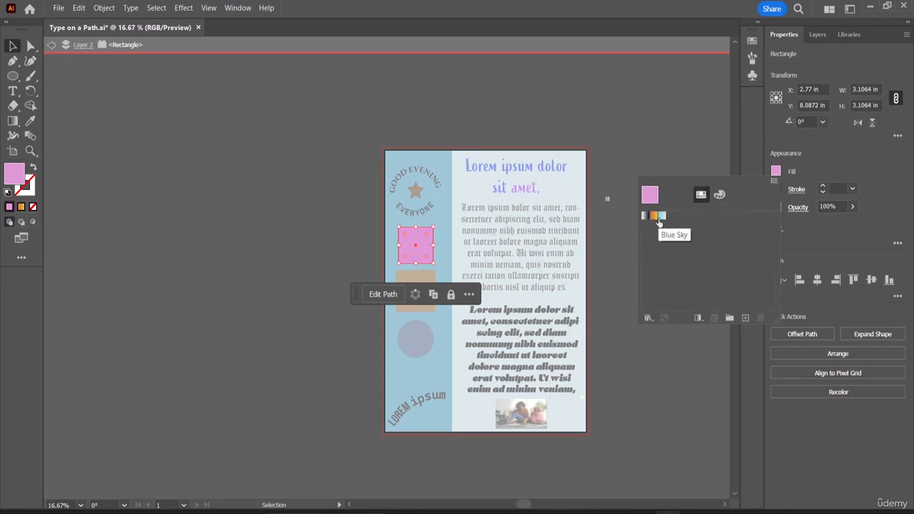
click(660, 217)
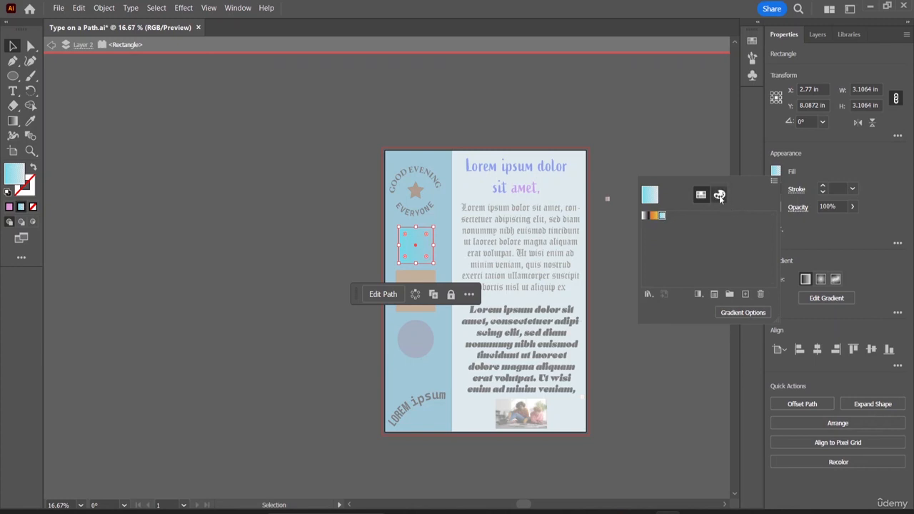
click(751, 314)
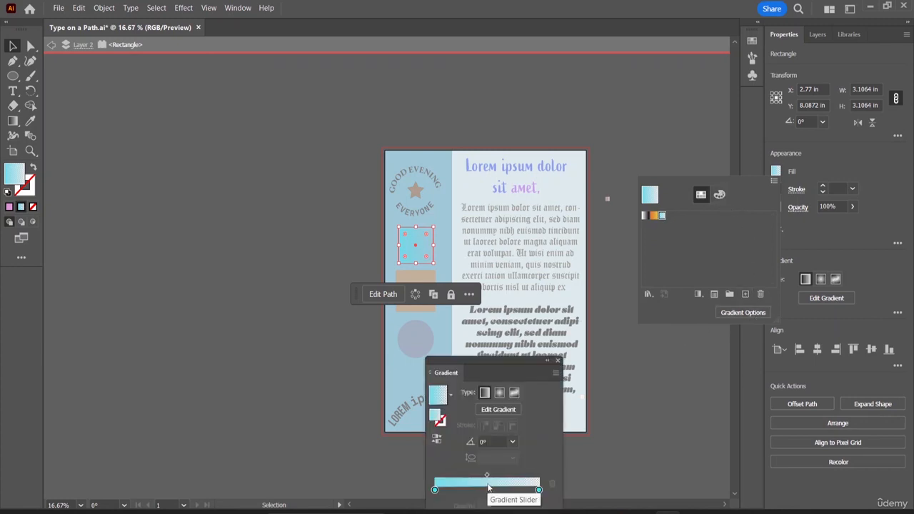
- Add a gradient stop near the right end and set its colour to RGB 85, 129, 96
click(539, 491)
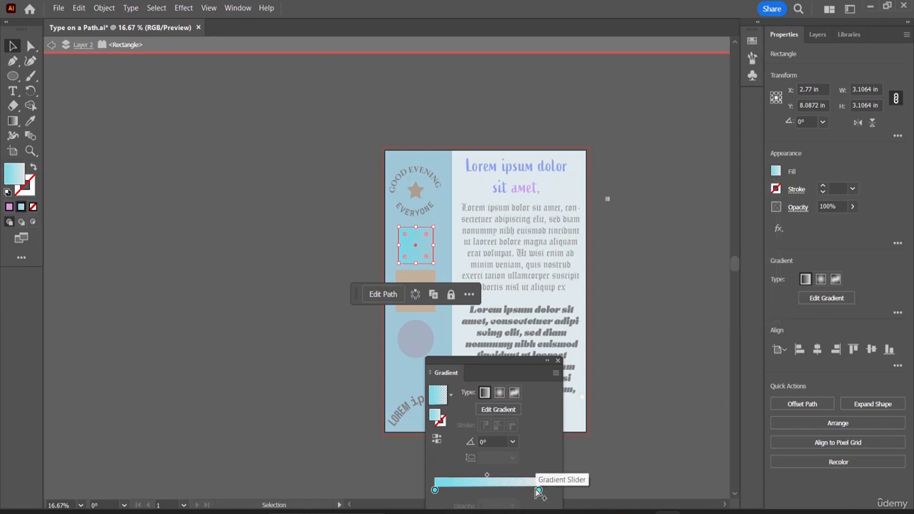
mouse_move(539, 491)
mouse_down()
mouse_move(485, 492)
mouse_move(547, 495)
mouse_up()
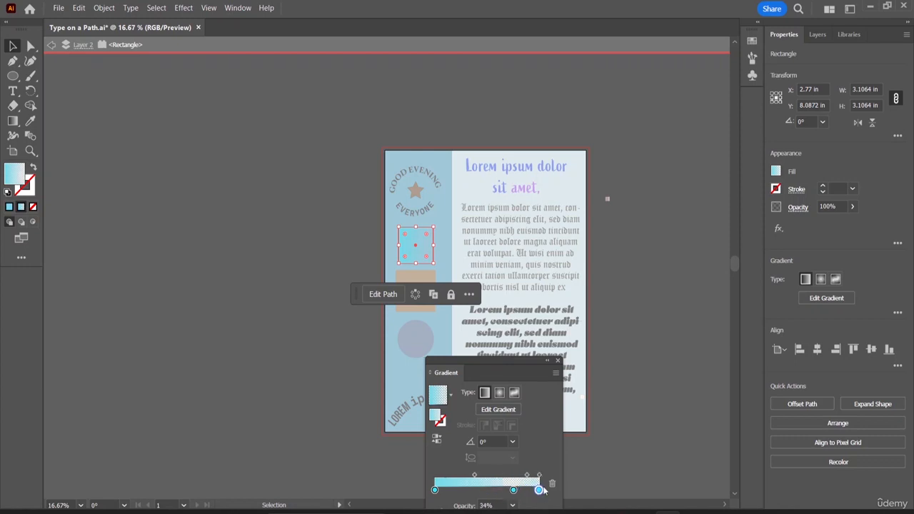
drag(540, 495, 537, 495)
double_click(513, 491)
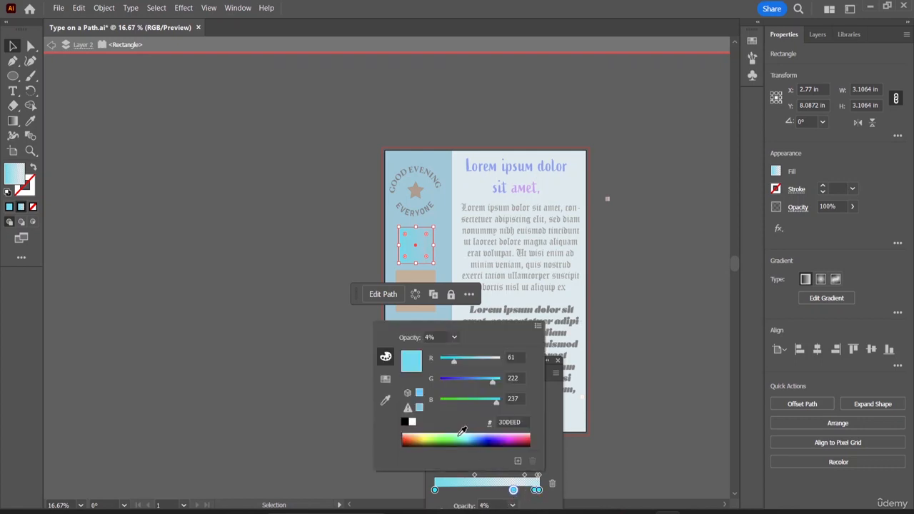
click(463, 434)
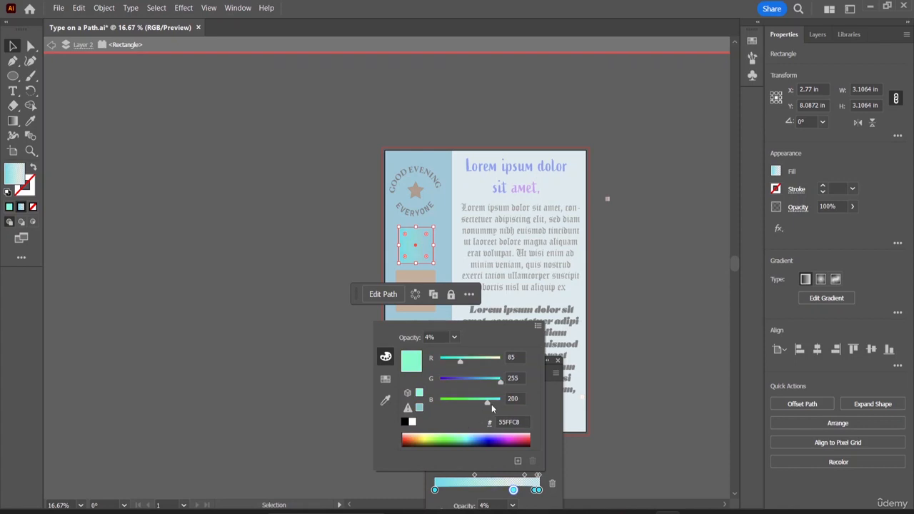
drag(489, 403, 471, 385)
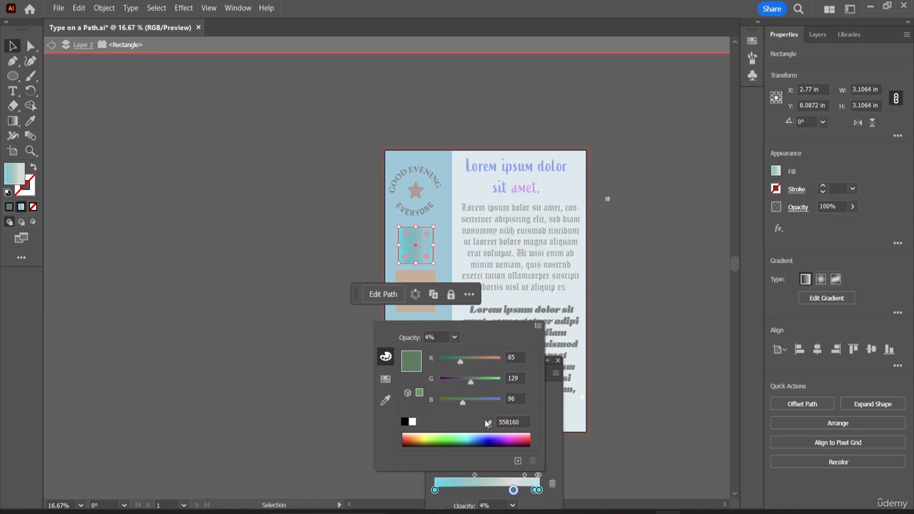
click(538, 327)
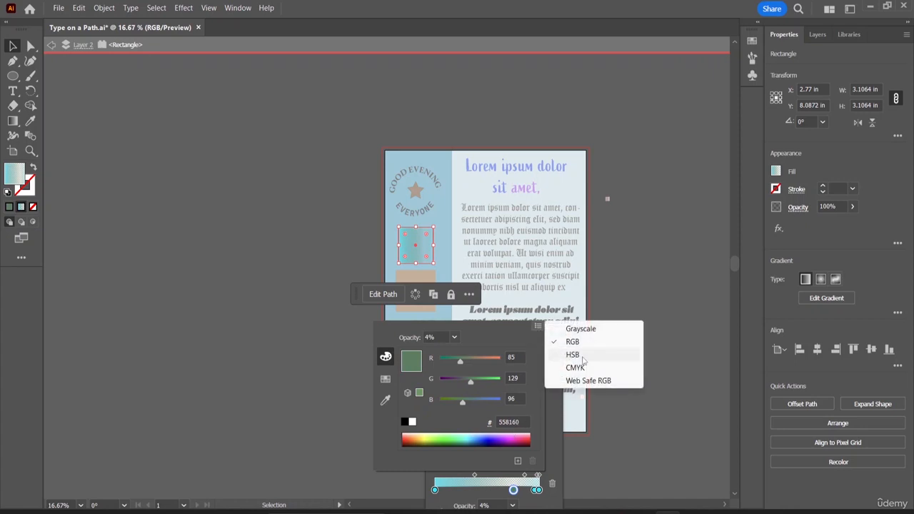
click(597, 407)
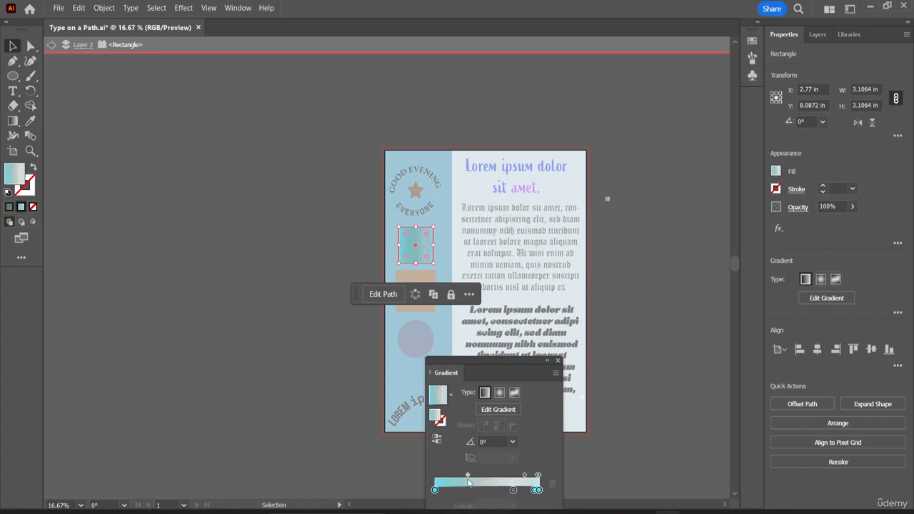
- Add another gradient stop and set a stop's colour to magenta RGB 191, 0, 101
mouse_move(474, 476)
mouse_down()
mouse_move(506, 490)
mouse_move(490, 490)
mouse_move(528, 490)
mouse_move(457, 490)
mouse_move(486, 491)
mouse_move(477, 492)
mouse_up()
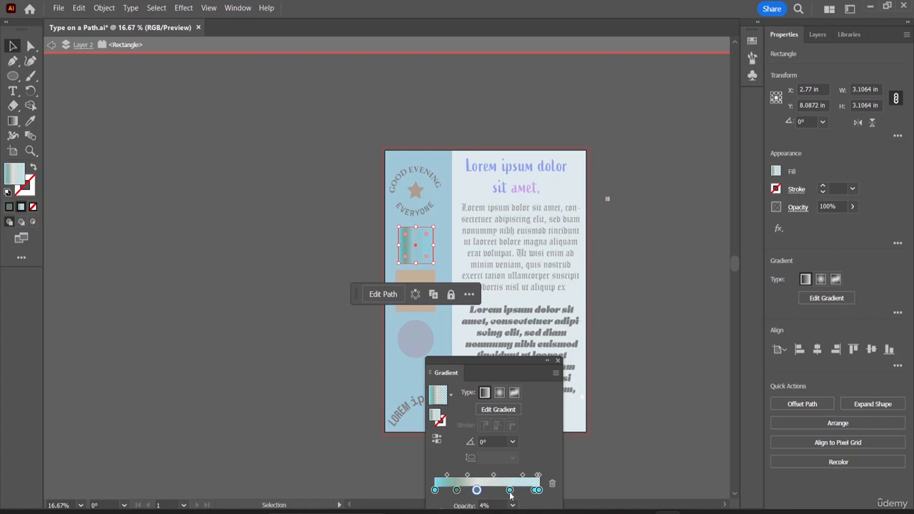
double_click(510, 490)
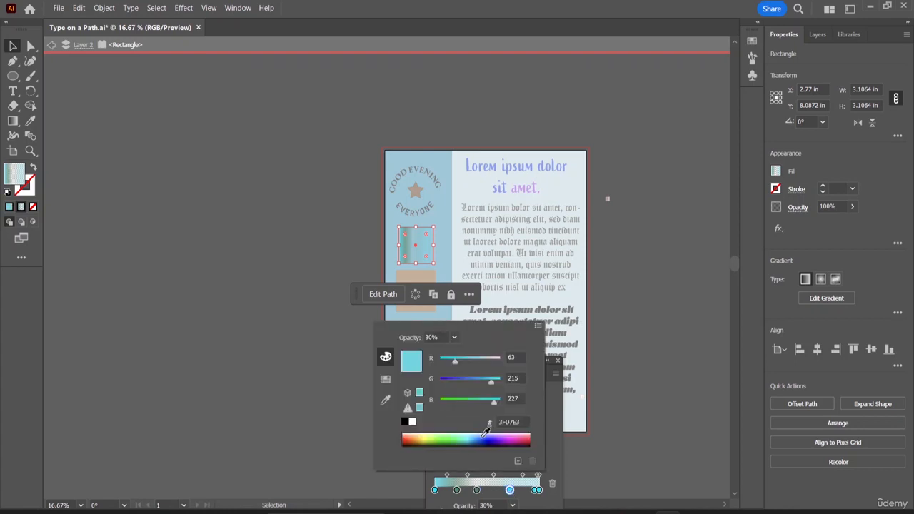
click(521, 438)
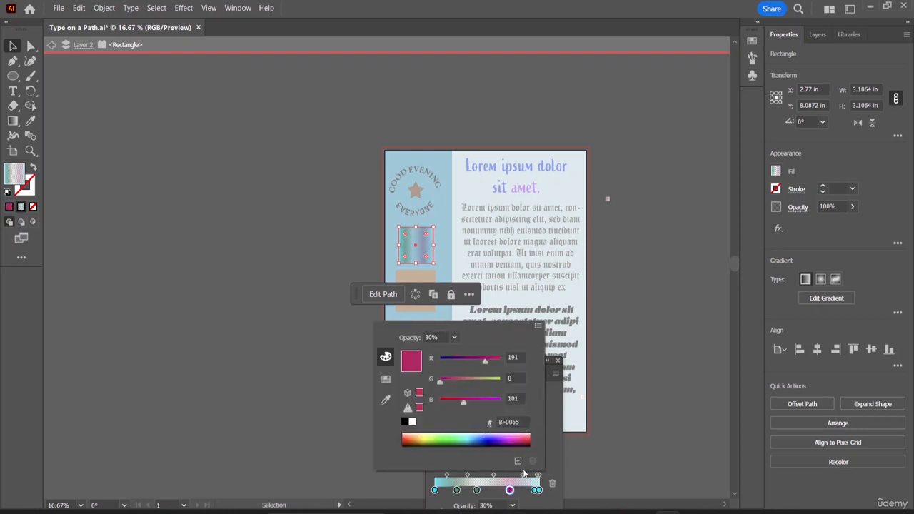
- Move the rightmost stop slightly inward and set its colour to dark green RGB 15, 63, 0
click(536, 491)
drag(536, 491, 526, 491)
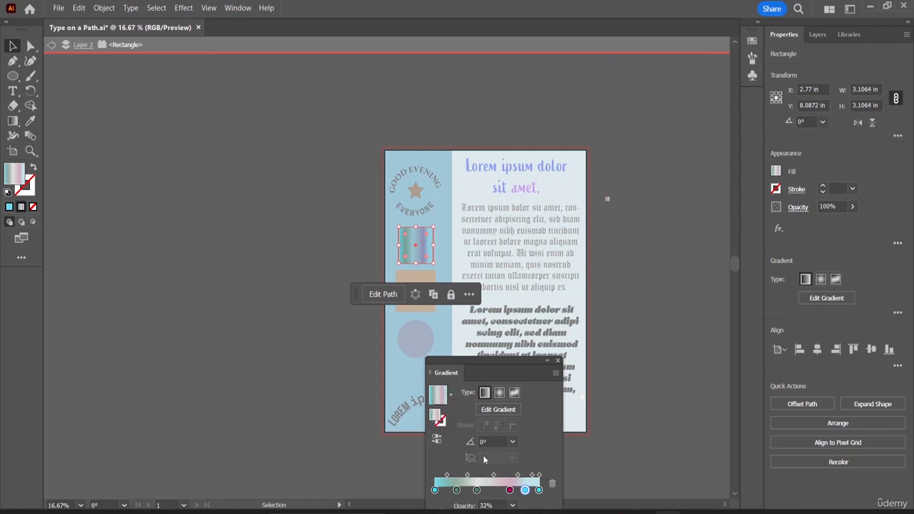
double_click(527, 492)
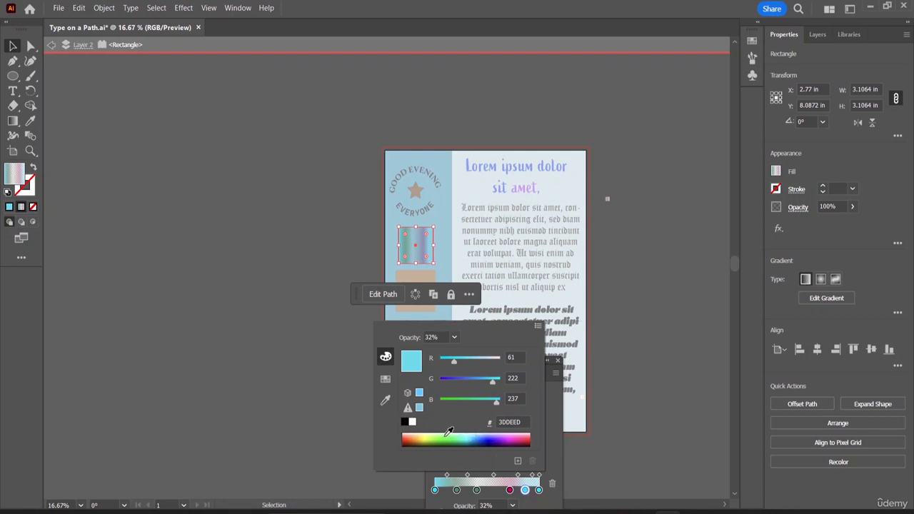
click(444, 442)
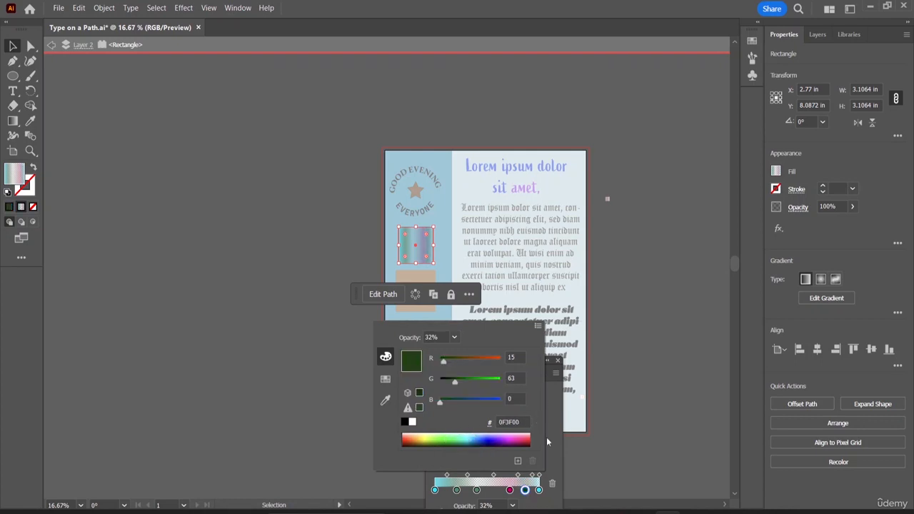
click(677, 318)
click(627, 126)
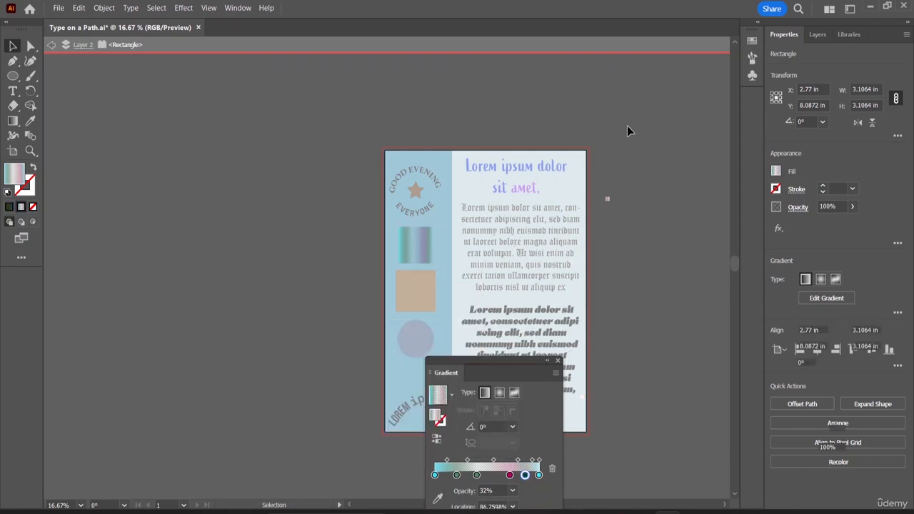
- Exit isolation mode and close the Gradient panel
scroll(416, 243, down, 1)
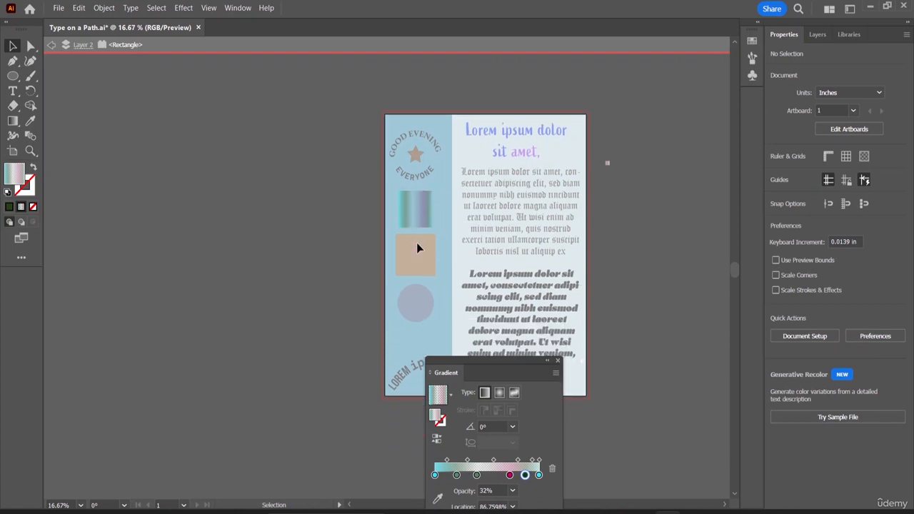
double_click(639, 206)
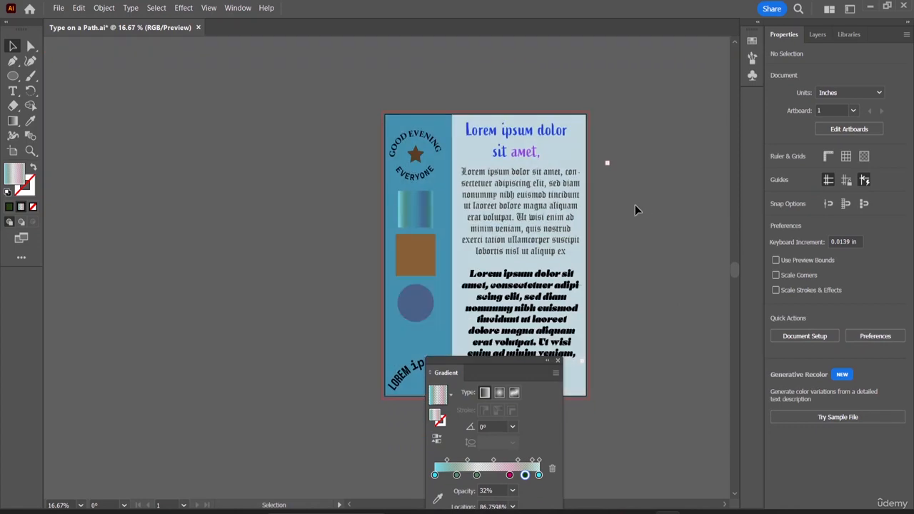
click(416, 218)
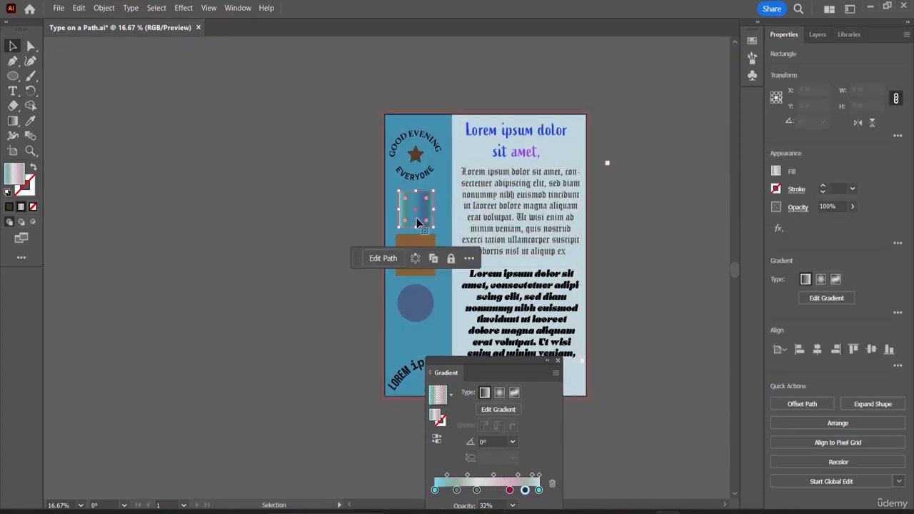
click(440, 184)
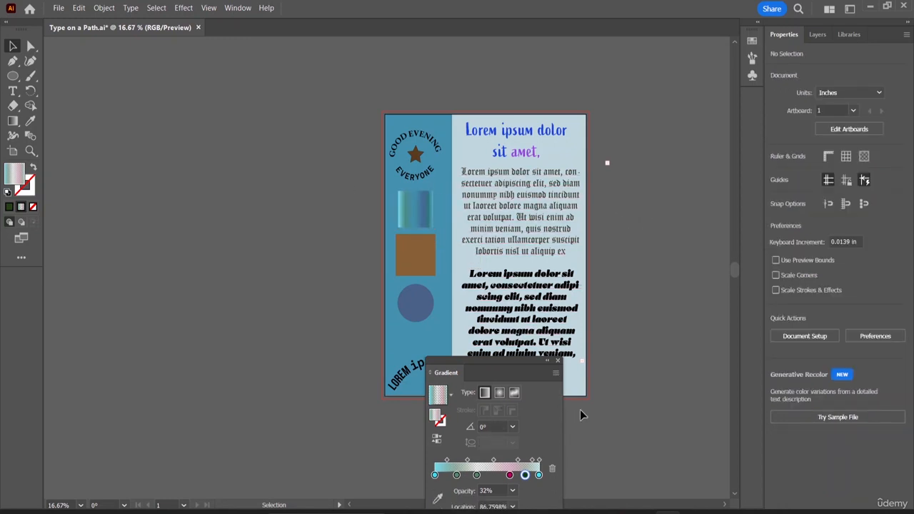
click(558, 363)
click(419, 214)
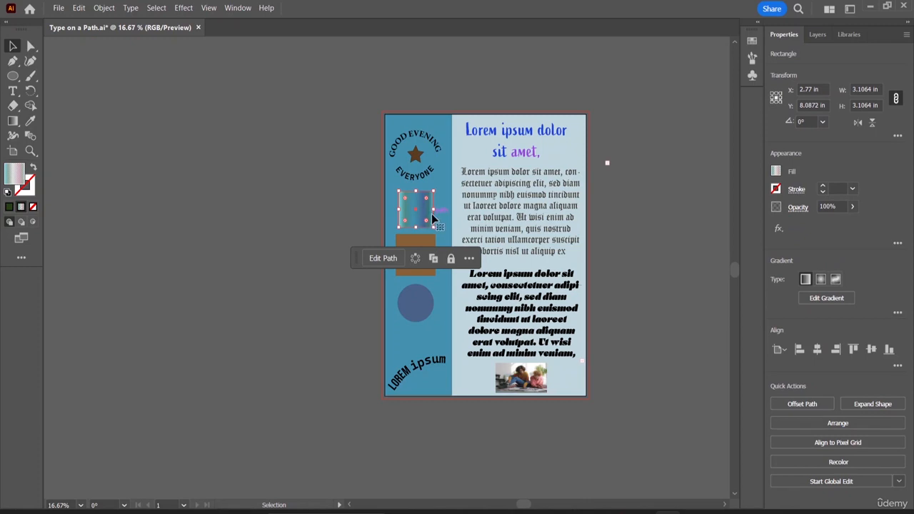
click(440, 210)
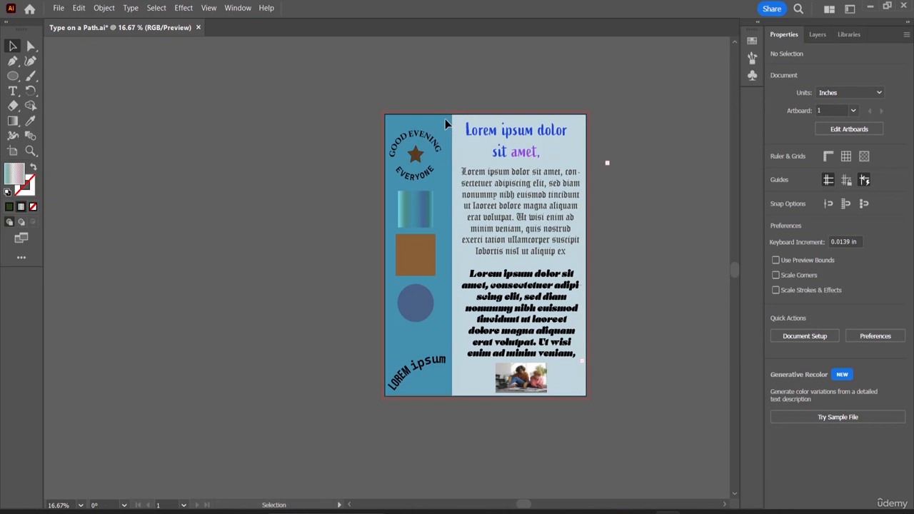
- Select the blue left background rectangle on Layer 1 and fill it with white
click(818, 35)
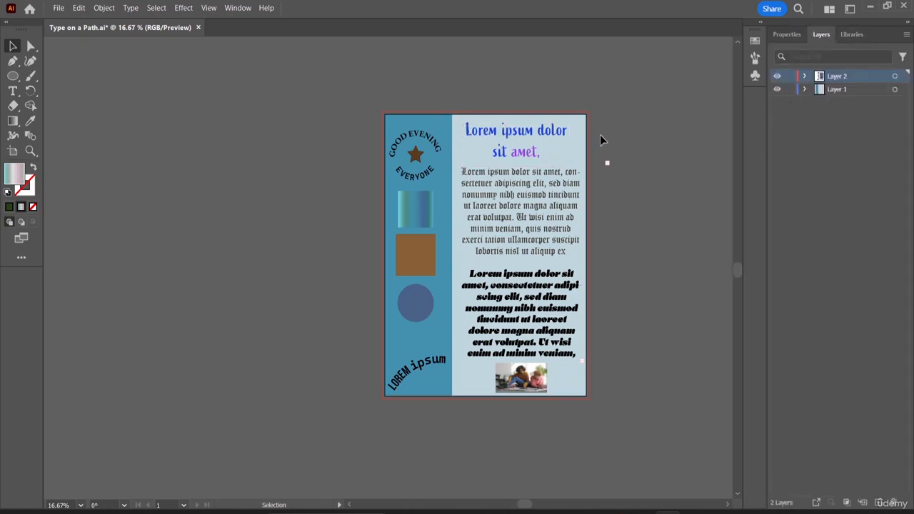
click(449, 165)
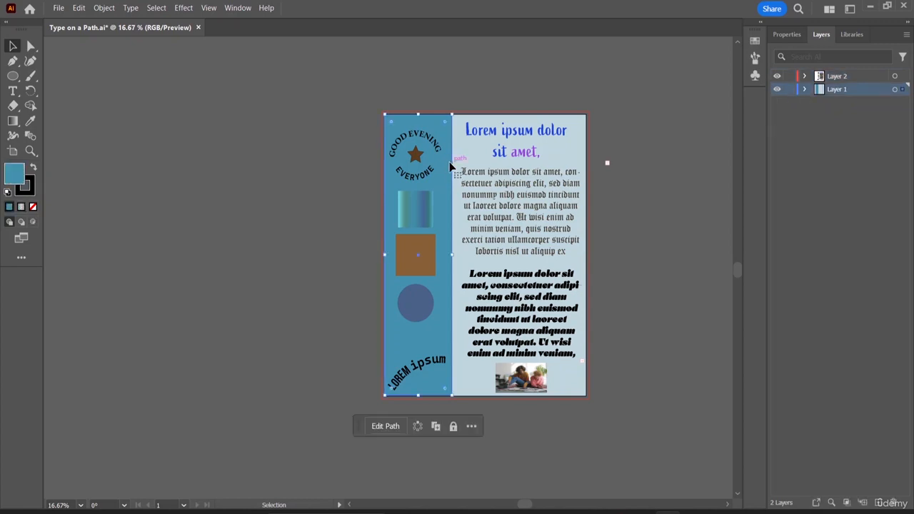
click(788, 37)
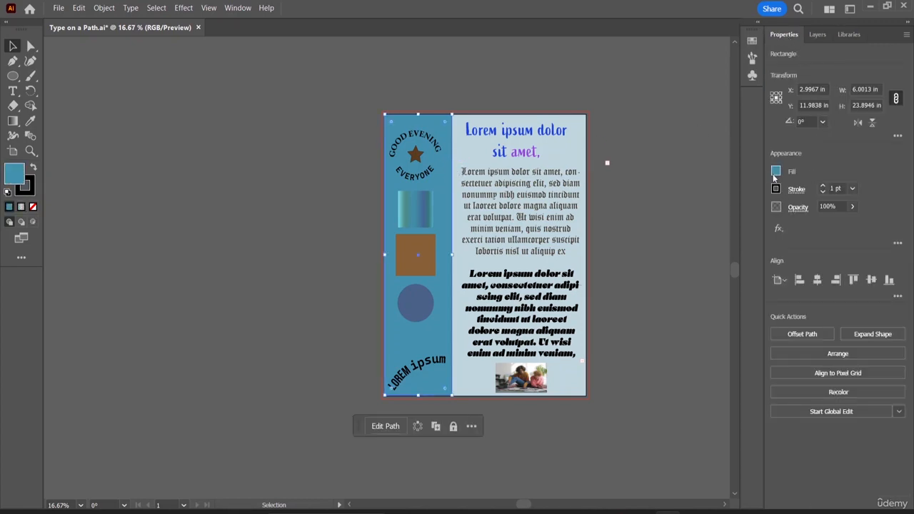
click(776, 173)
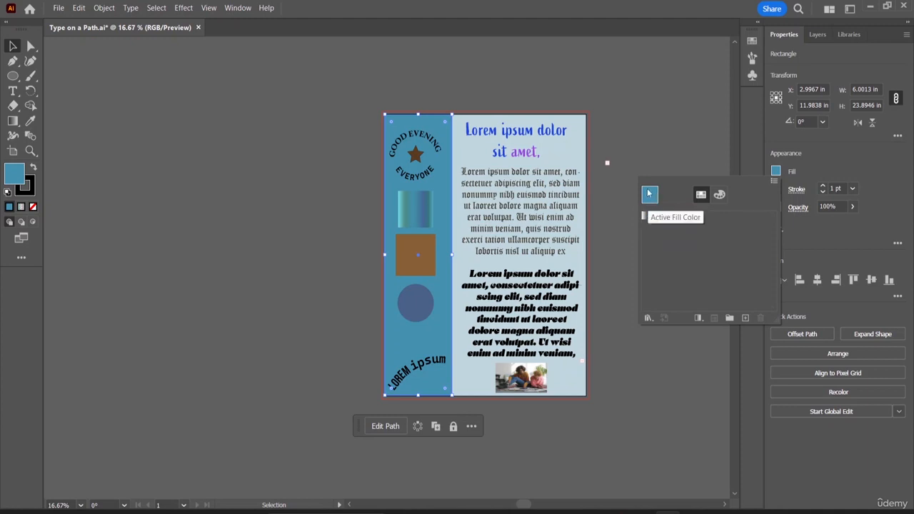
click(699, 318)
click(717, 331)
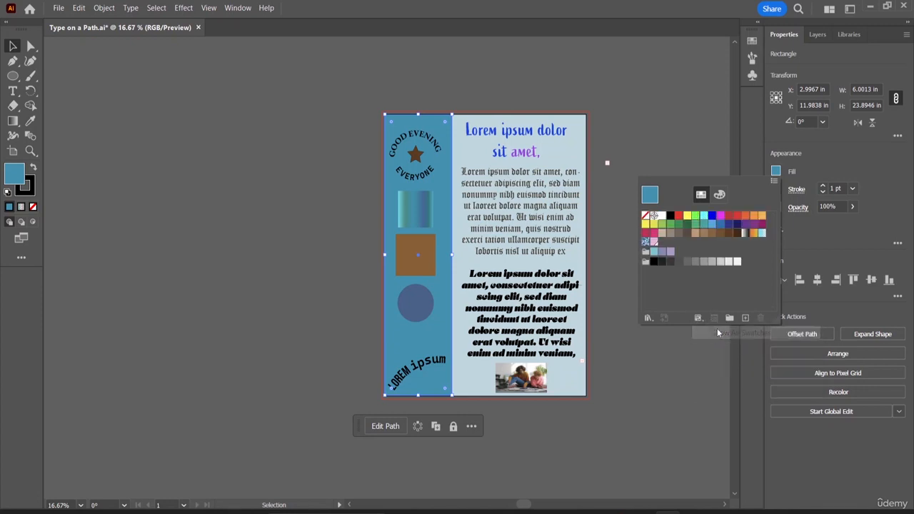
click(662, 216)
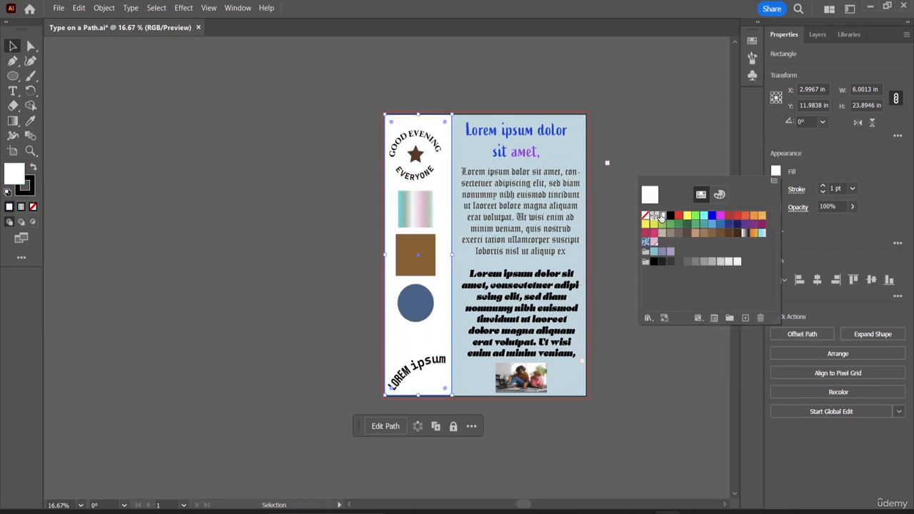
- Select the gradient square to inspect its fill, then deselect it
click(436, 207)
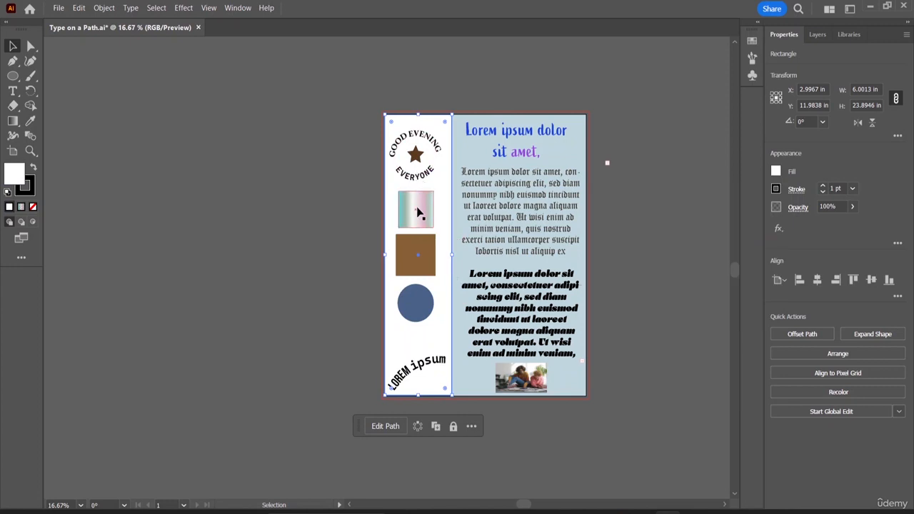
click(425, 220)
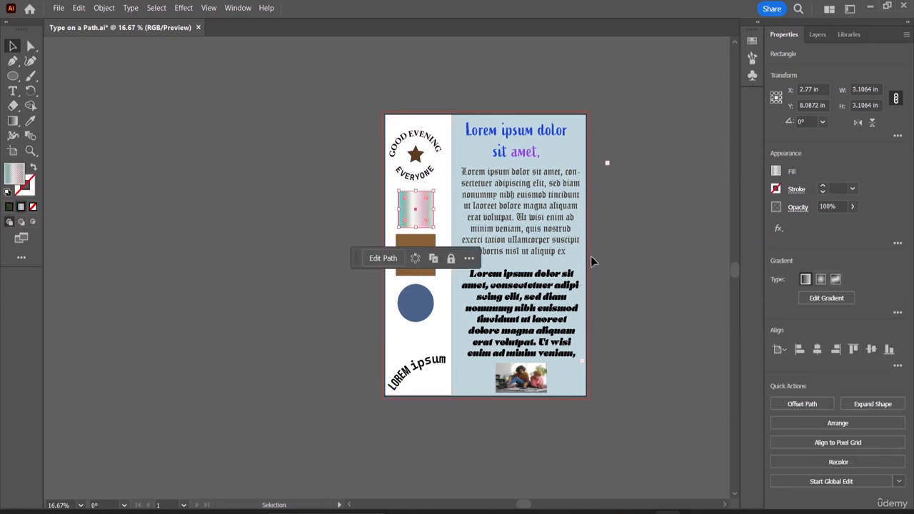
click(592, 258)
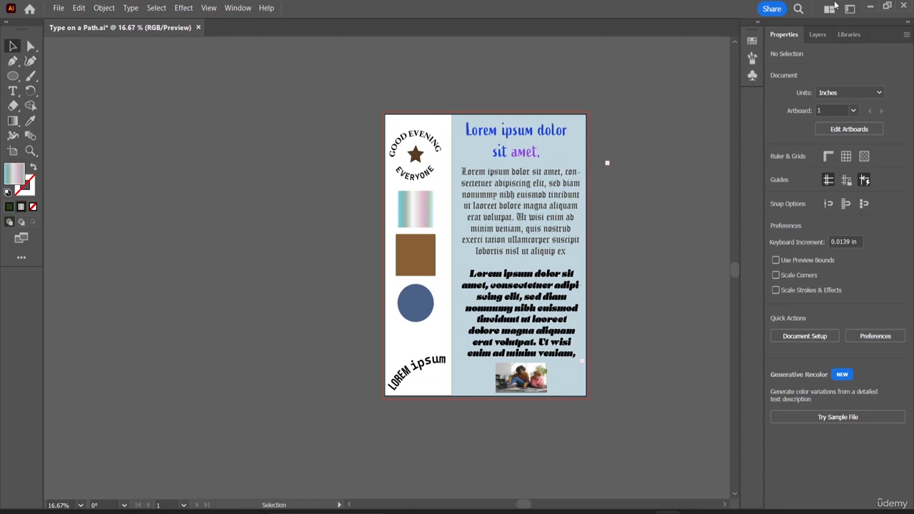